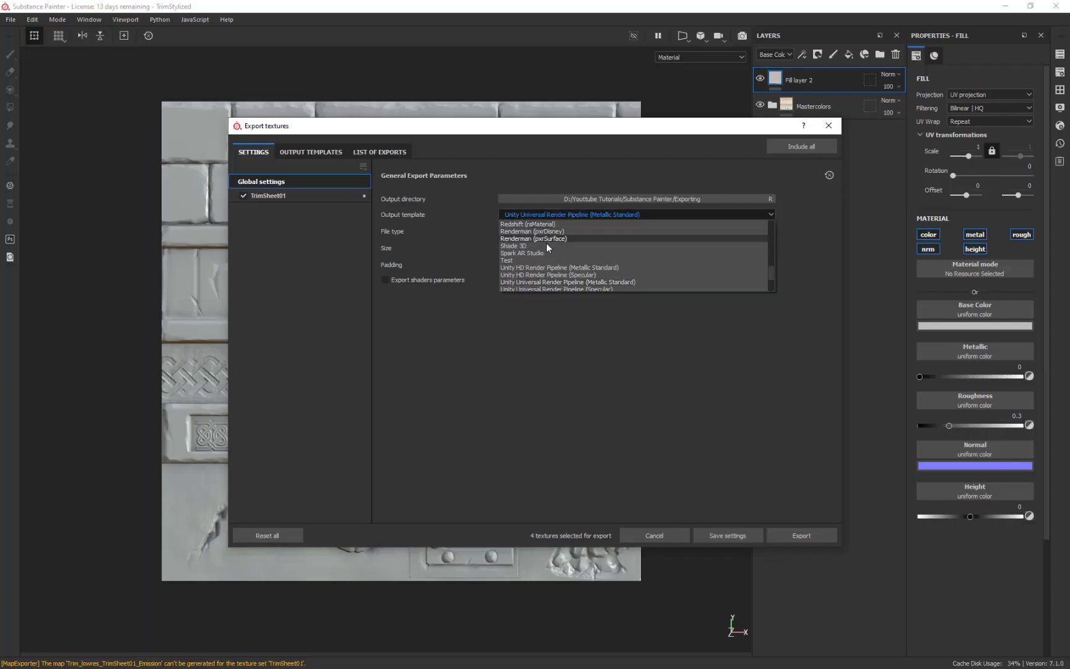
- Choose the Unity HD Render Pipeline (Metallic Standard) output template and view TrimSheet01's four output maps
left_click(545, 268)
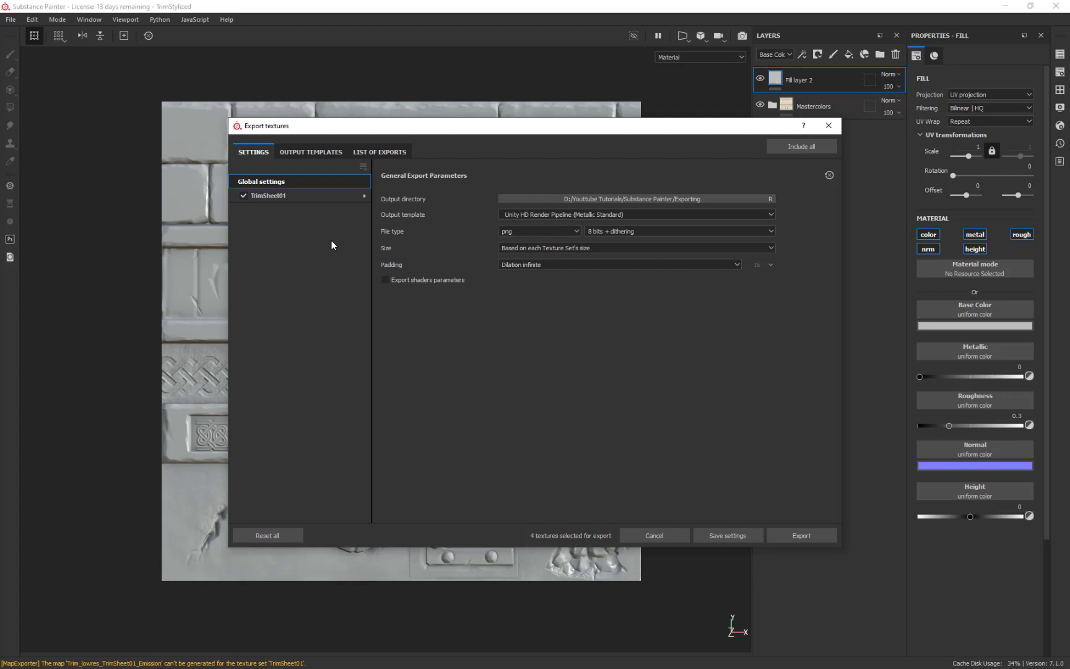
left_click(283, 195)
left_click(299, 183)
left_click(309, 197)
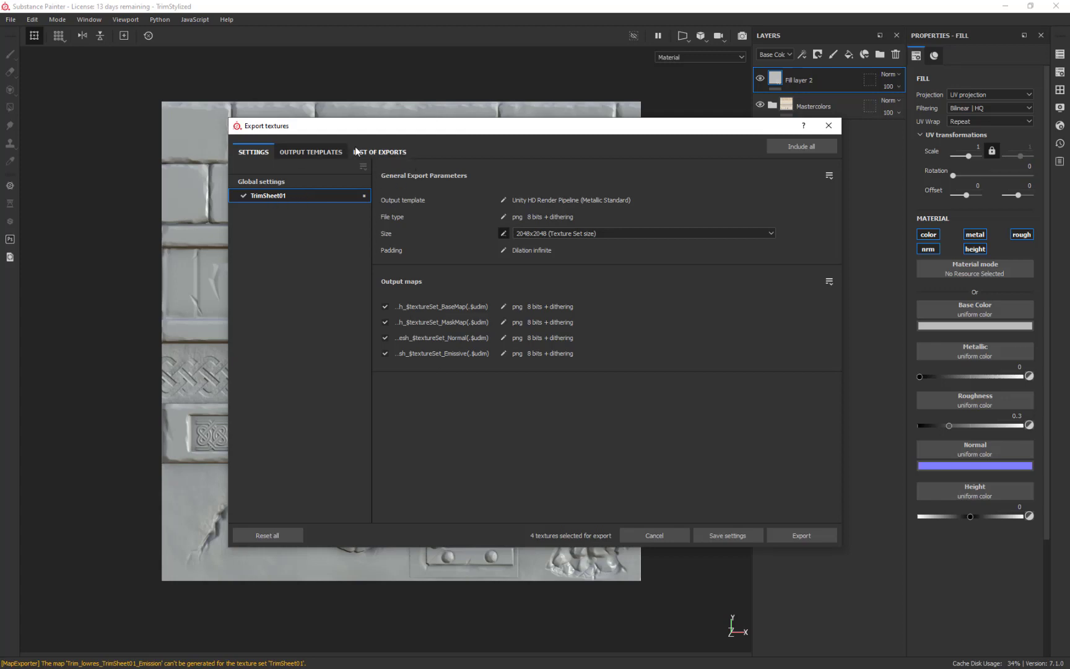
- Select the Unity HD Render Pipeline (Metallic Standard) preset in the output templates editor
left_click(311, 153)
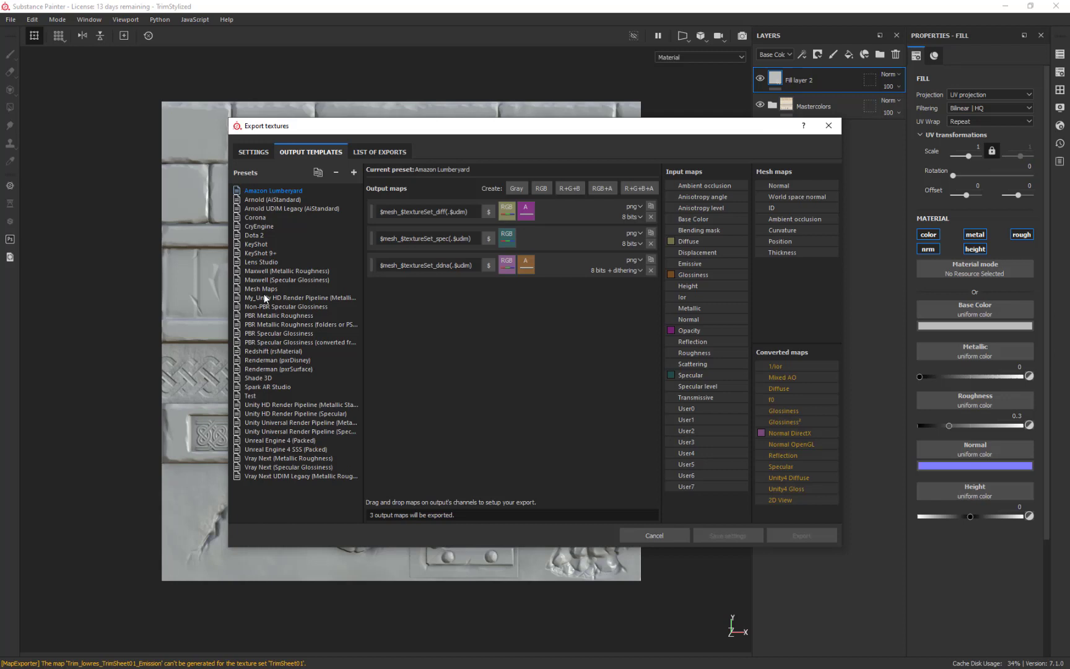
left_click(287, 404)
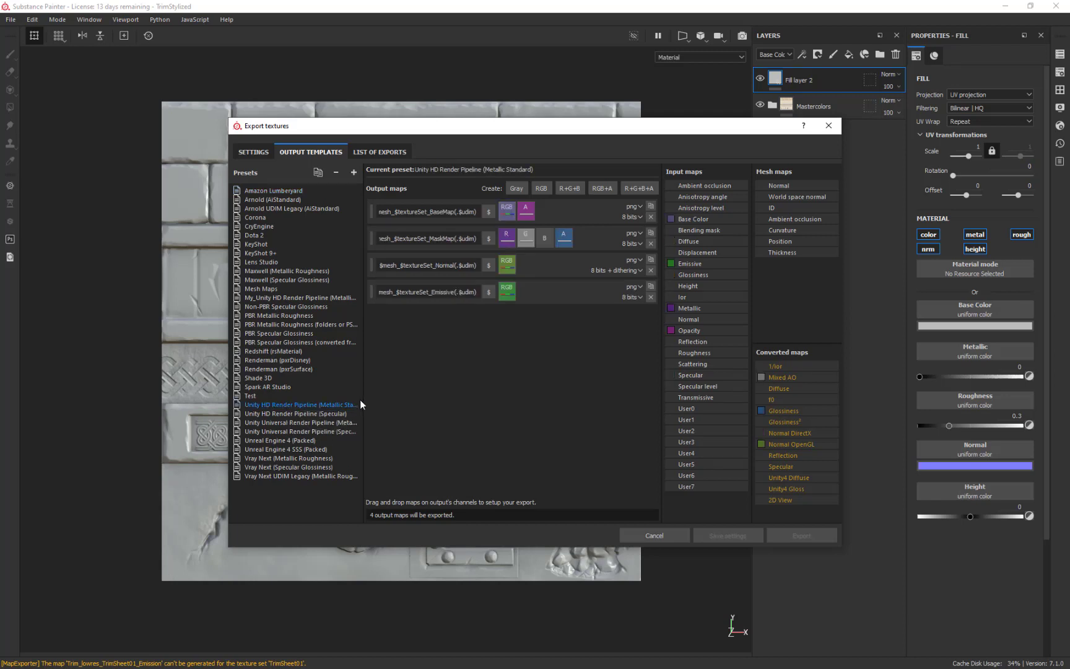
left_click_drag(364, 404, 411, 410)
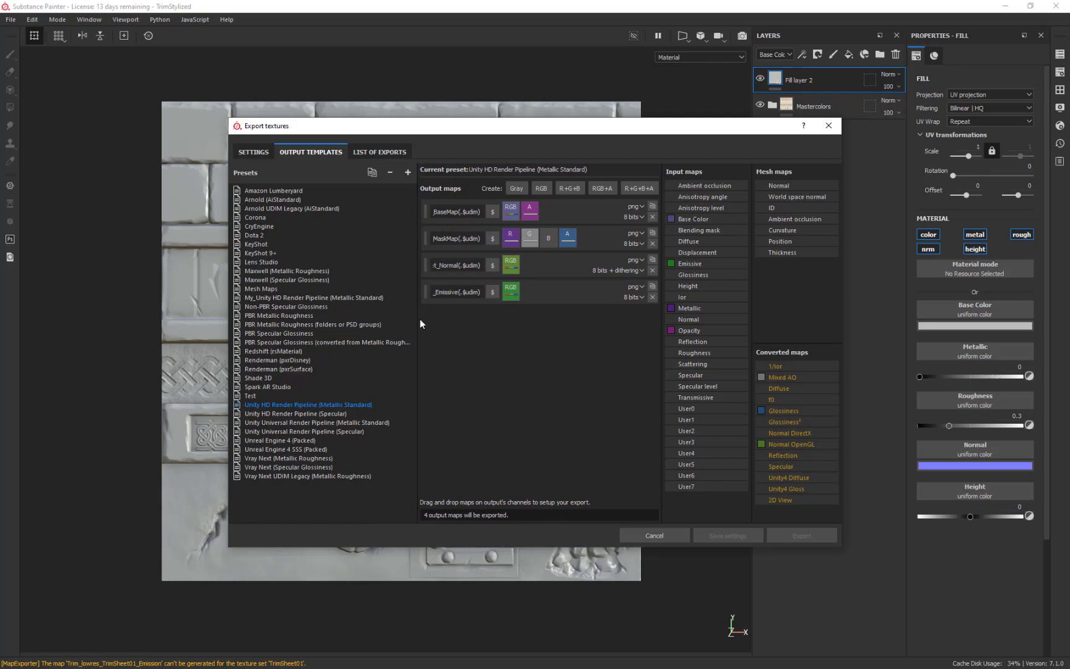
left_click_drag(417, 321, 392, 324)
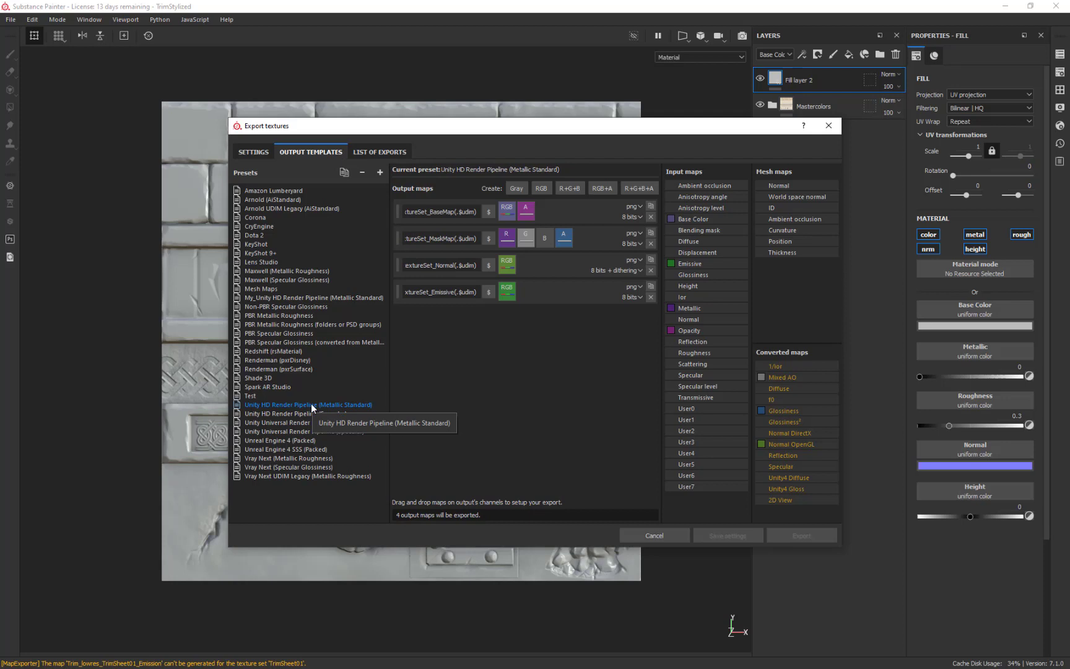
- Duplicate the preset and rename the copy with a _youtube suffix
left_click(344, 173)
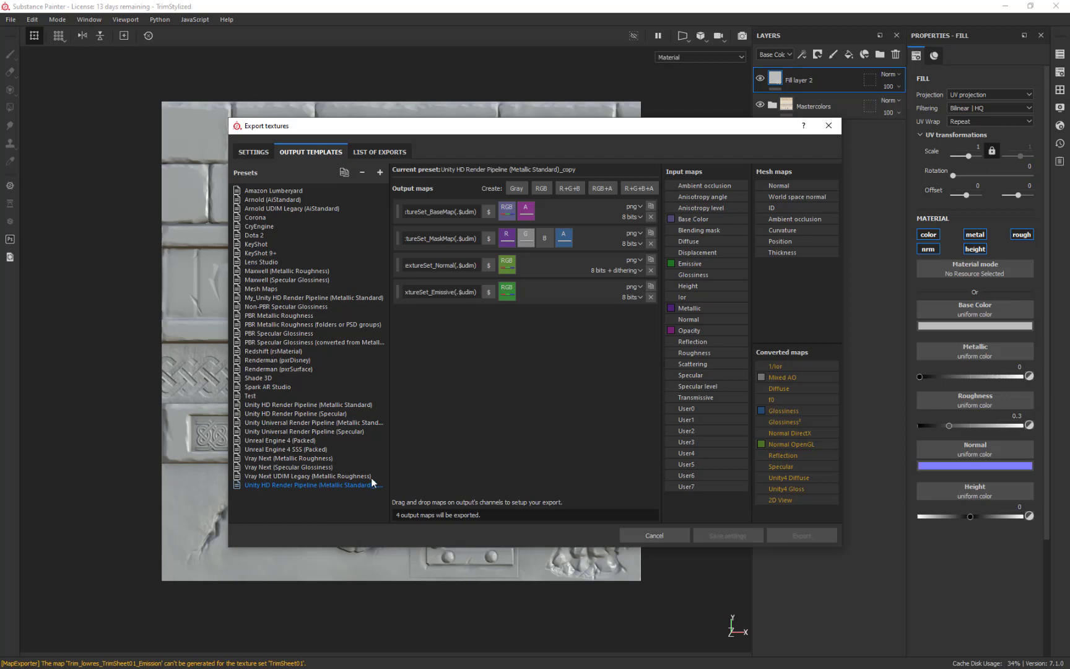
mouse_move(390, 474)
left_mouse_down()
mouse_move(432, 478)
mouse_move(377, 486)
left_mouse_up()
double_click(385, 489)
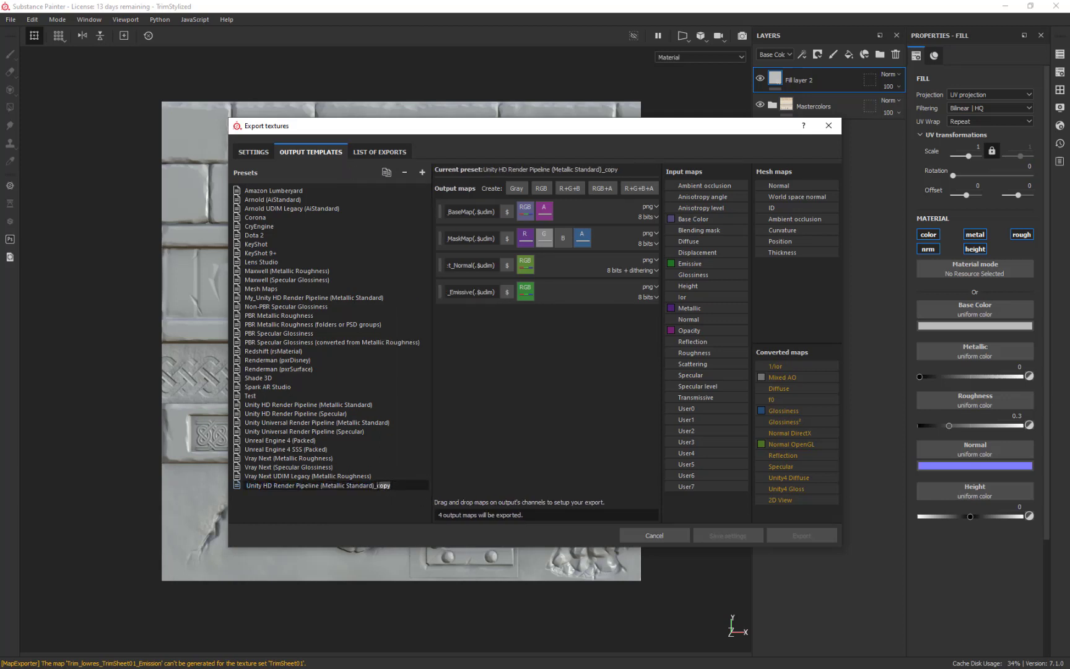
type("urputubw")
key("BackSpace")
type("e")
key("Return")
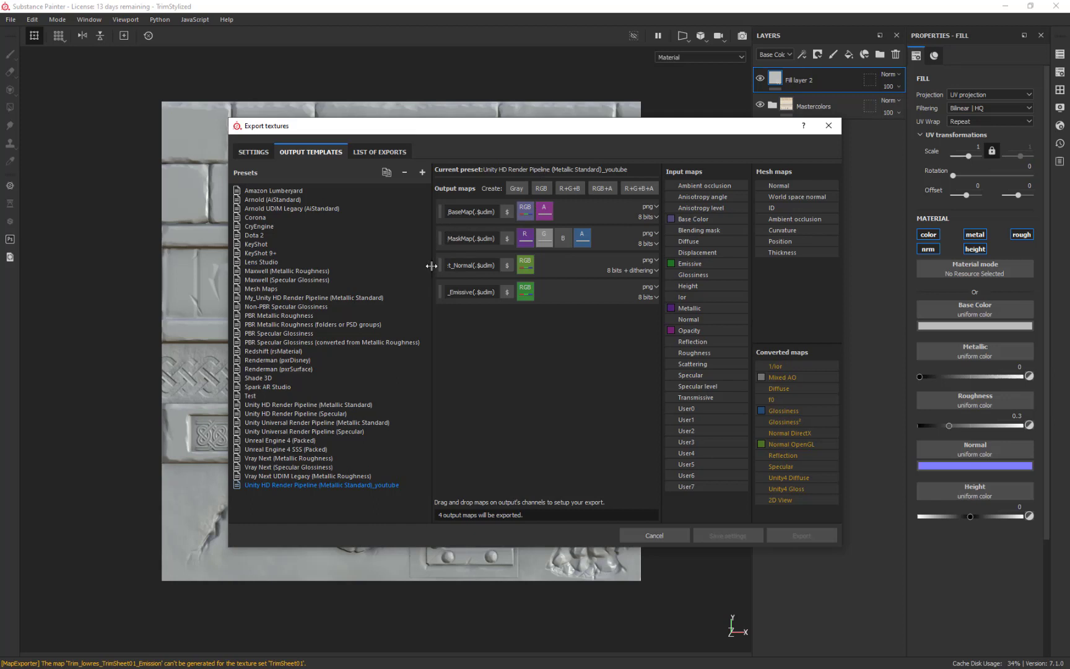
- Delete the $mesh_ prefix from the output map names so they begin with $textureSet_
left_click_drag(432, 267, 326, 267)
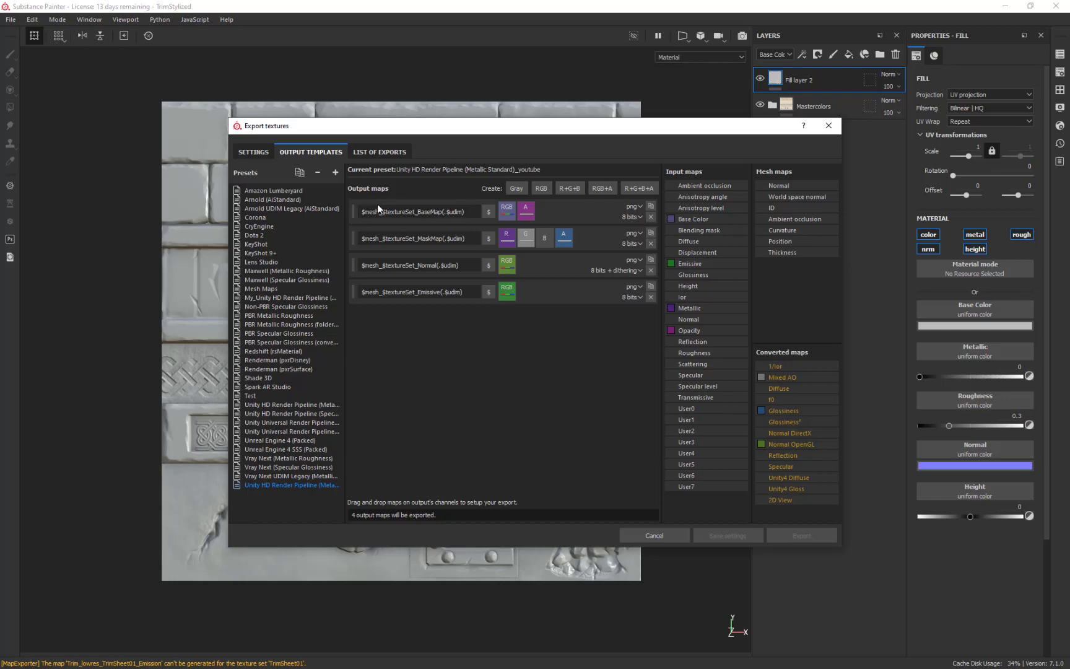
left_click_drag(361, 211, 324, 263)
key("BackSpace")
key("BackSpace")
key("BackSpace")
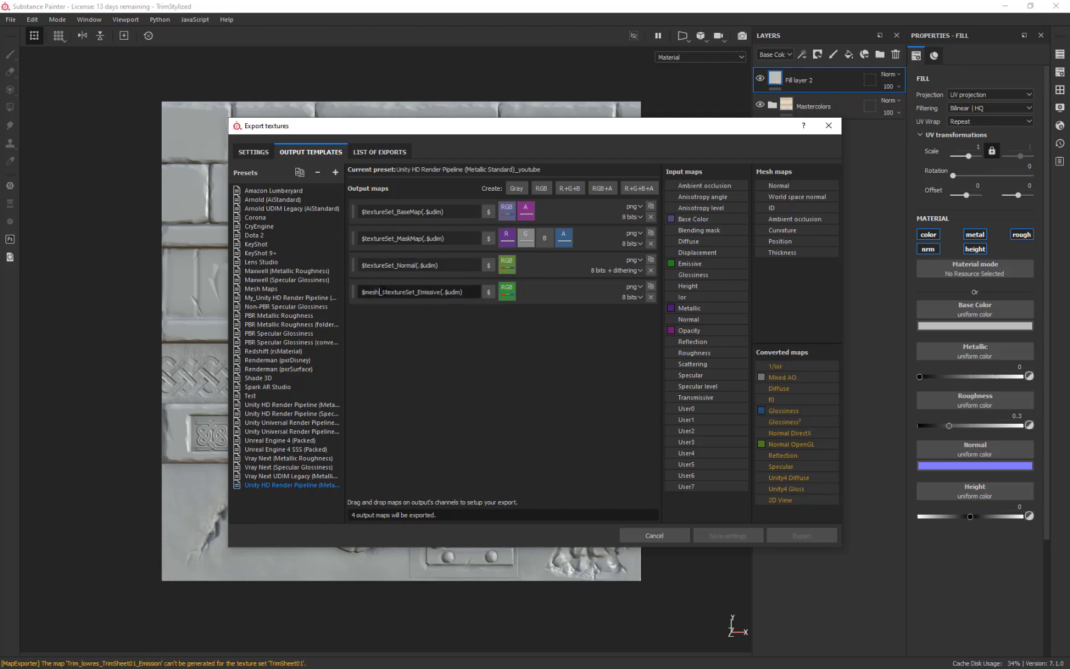
left_click_drag(385, 292, 359, 292)
key("BackSpace")
left_click(829, 126)
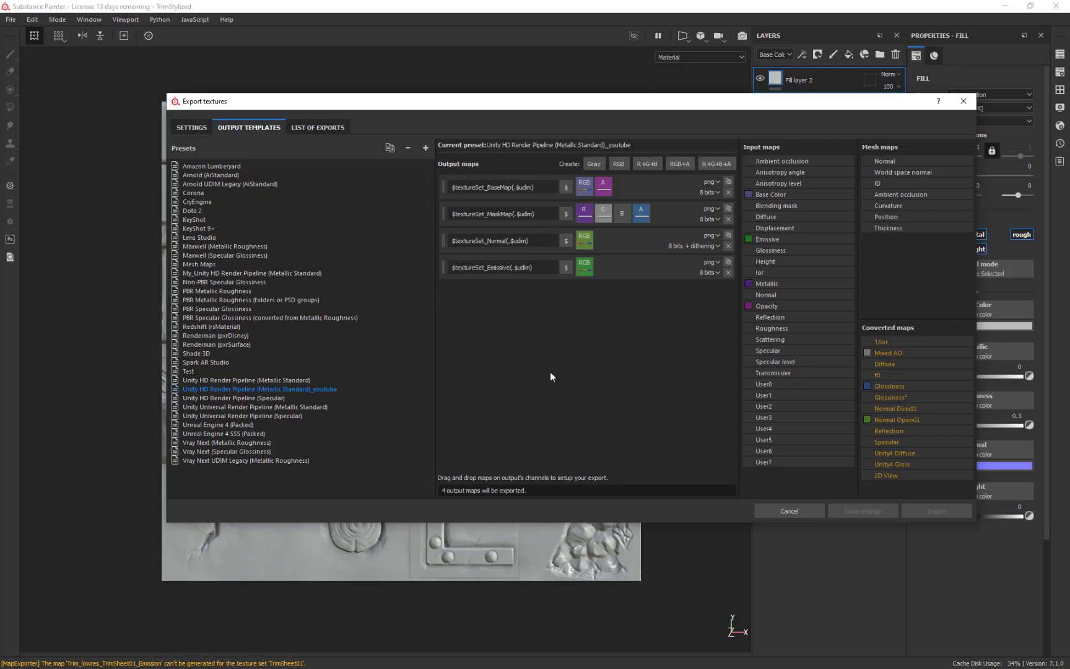
- Add and then remove trial Grayscale, RGB and RGB Alpha output maps
left_click_drag(491, 187, 512, 187)
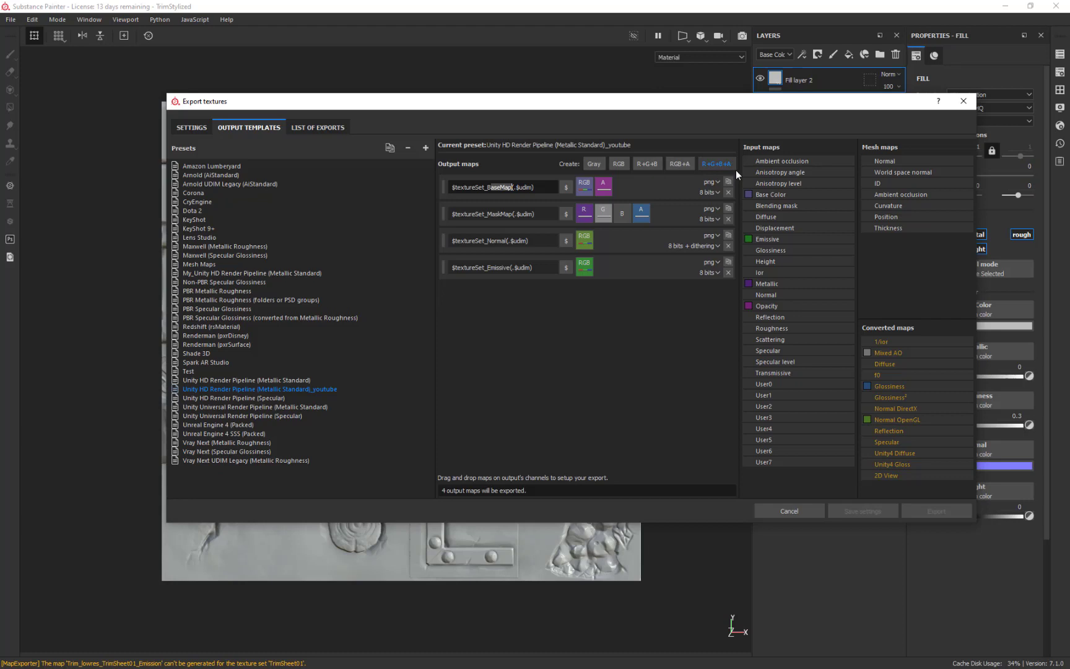
left_click(594, 164)
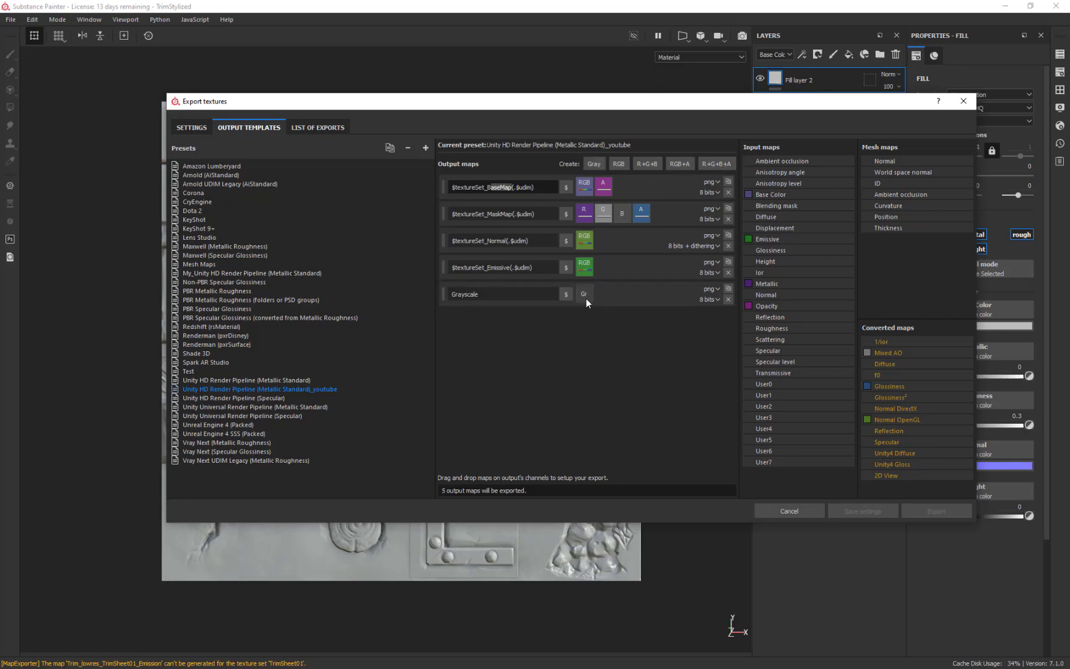
left_click(728, 300)
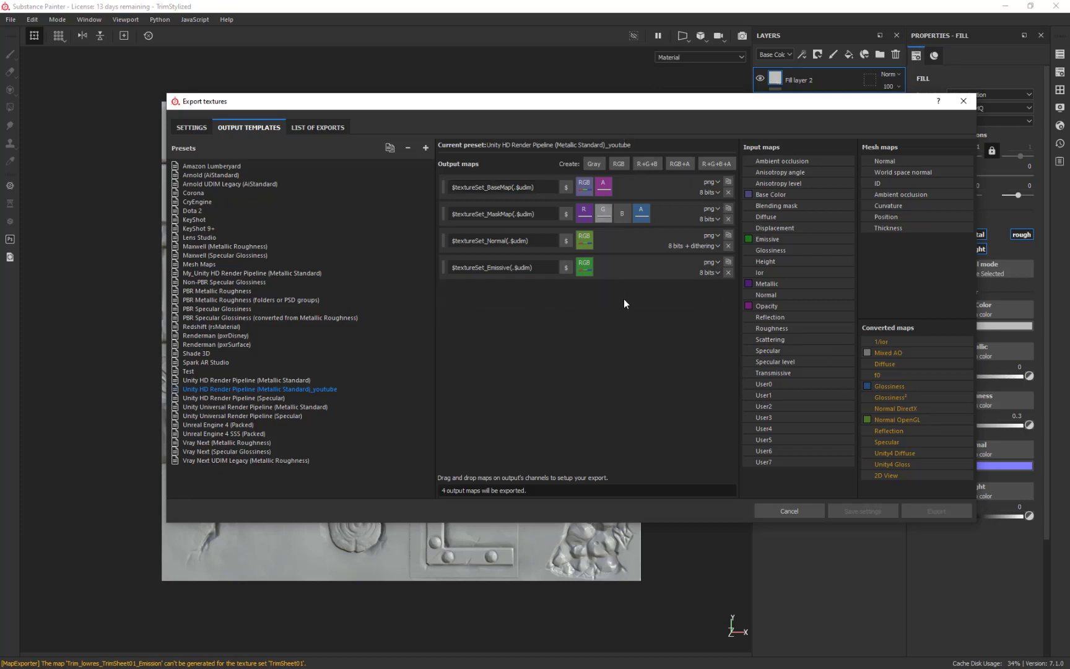
left_click(619, 164)
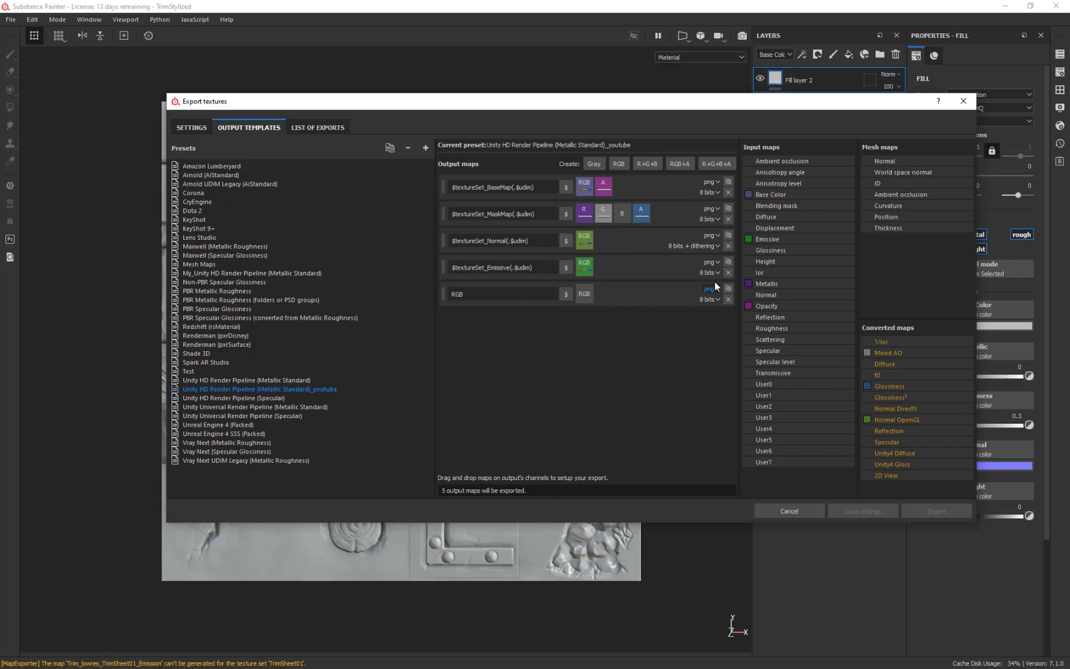
left_click(728, 300)
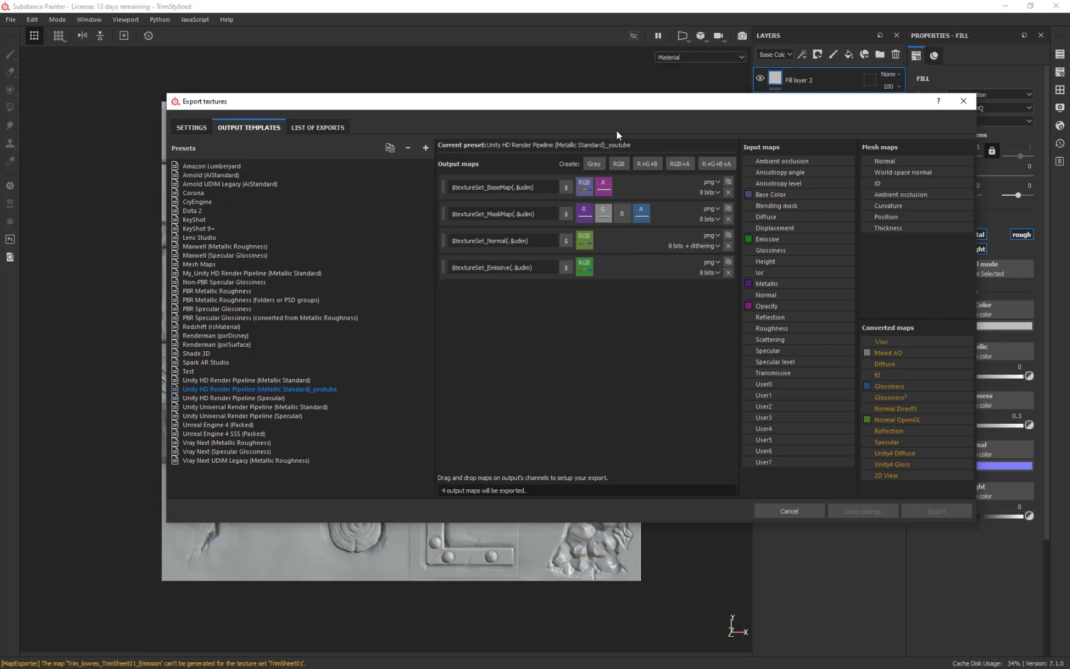
left_click(680, 164)
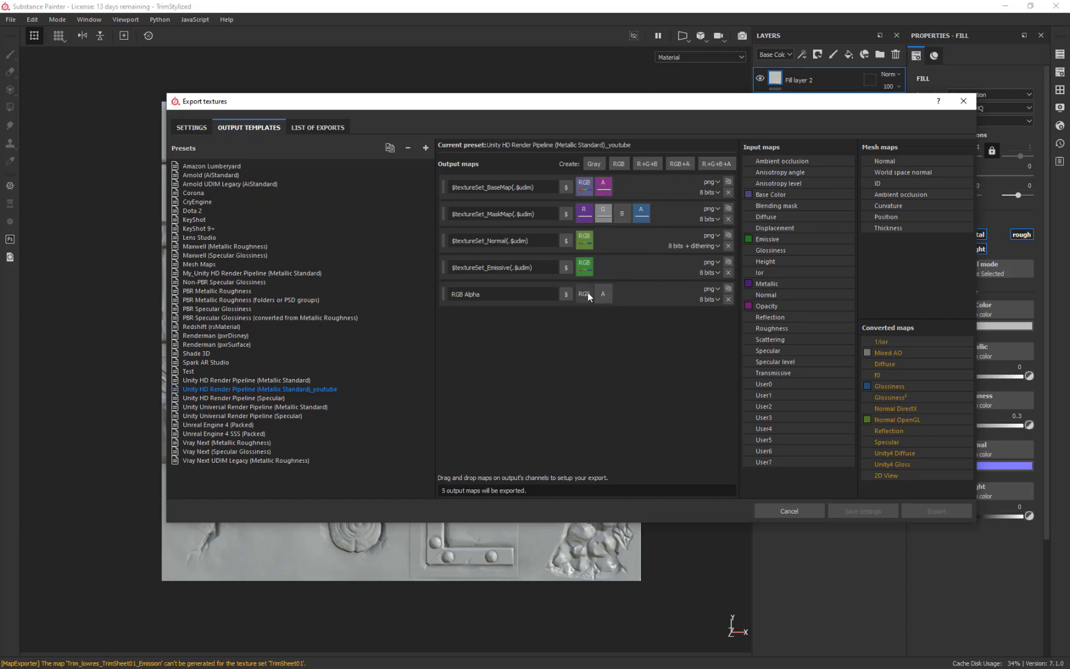
left_click(727, 300)
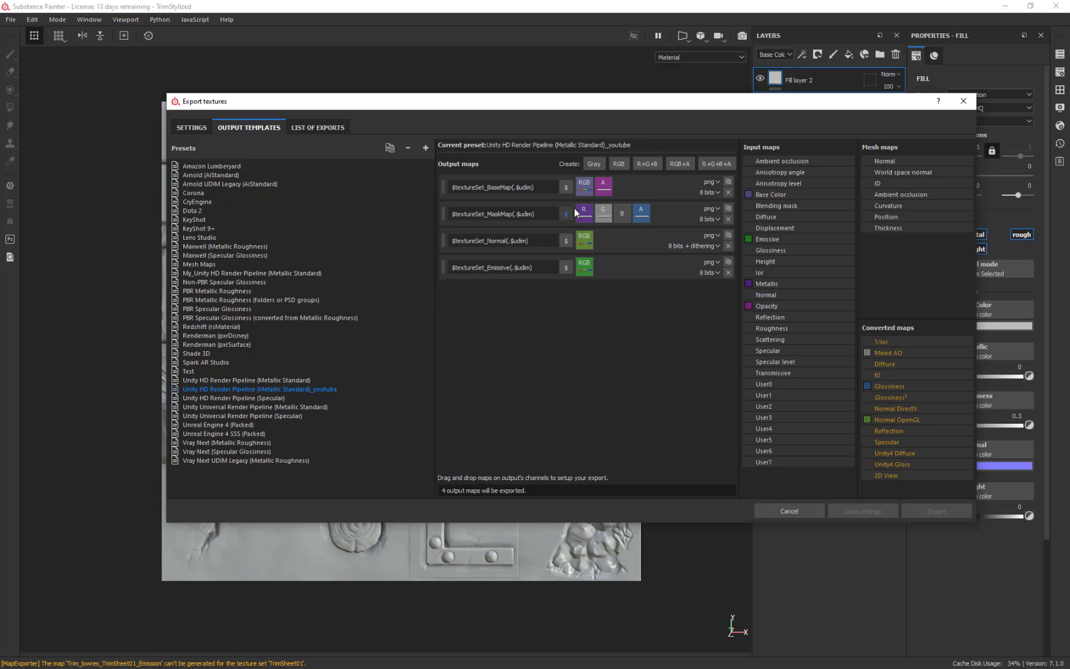
- Add separate-channel R+G+B and R+G+B+A outputs, then remove the R+G+B one
left_click(647, 164)
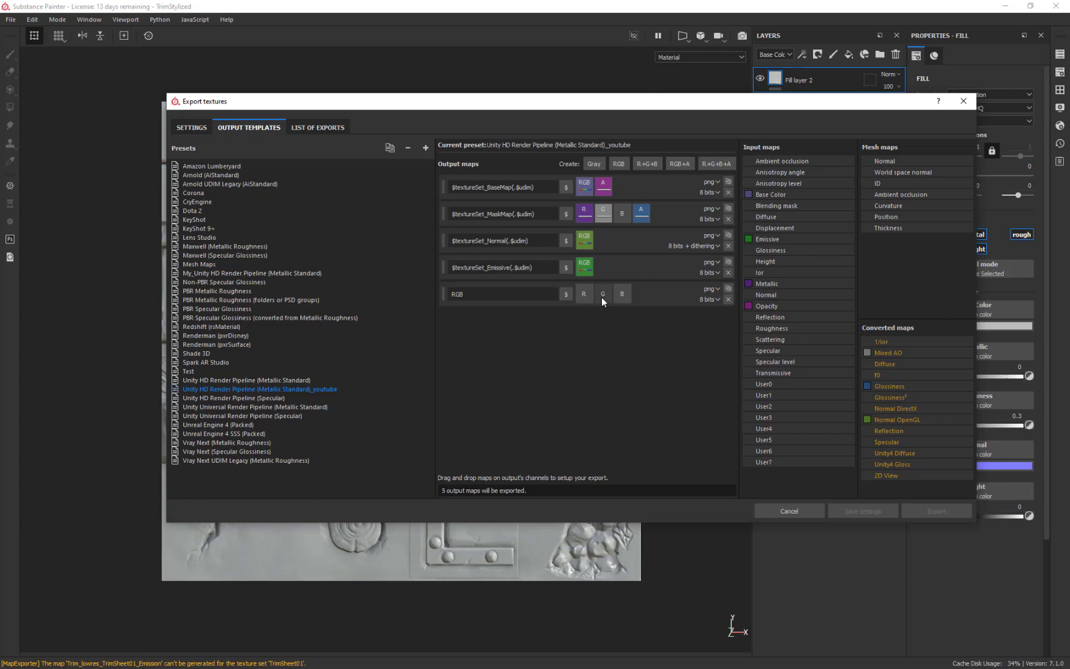
left_click(714, 164)
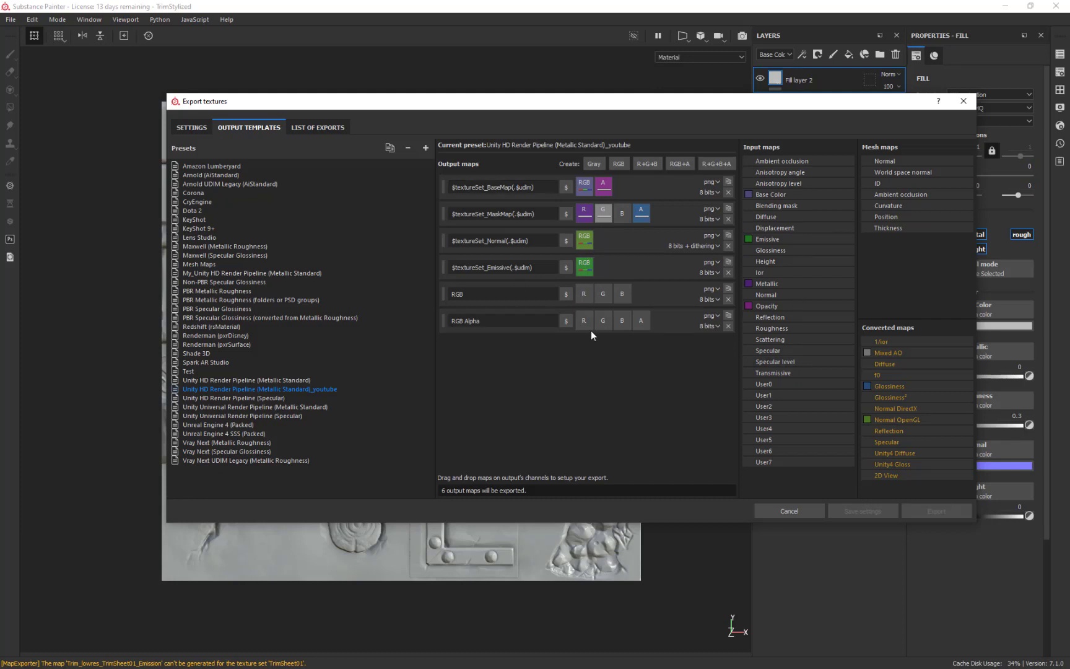
left_click(729, 298)
- Remove the separate-channel RGB Alpha output map
left_click(729, 298)
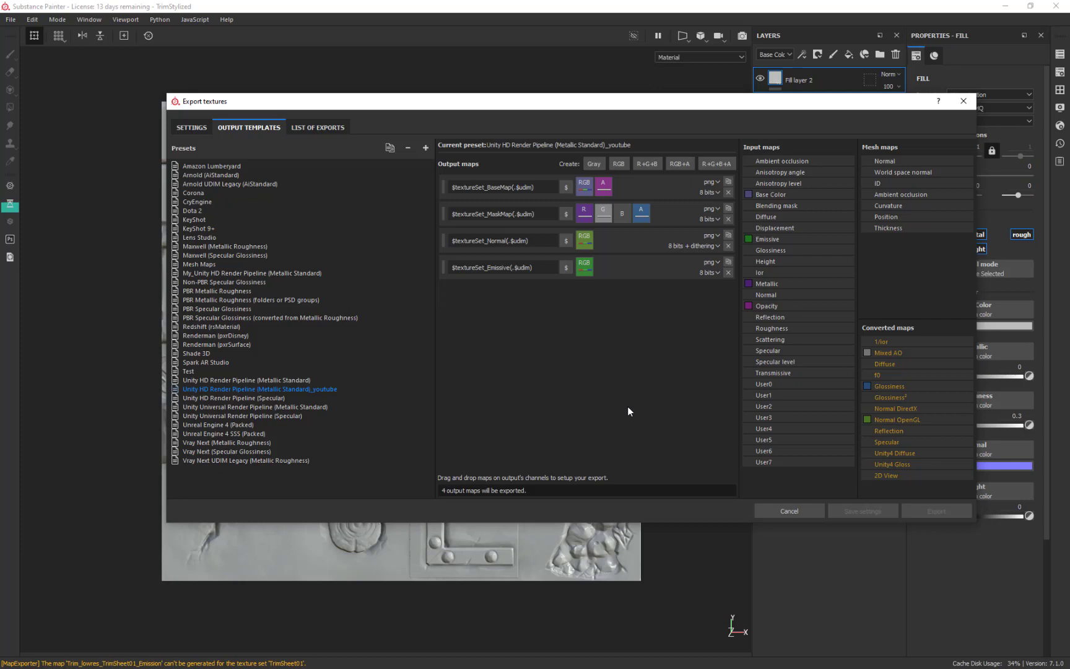
- Return to the _youtube preset and add a new RGB Alpha output map
left_click(231, 406)
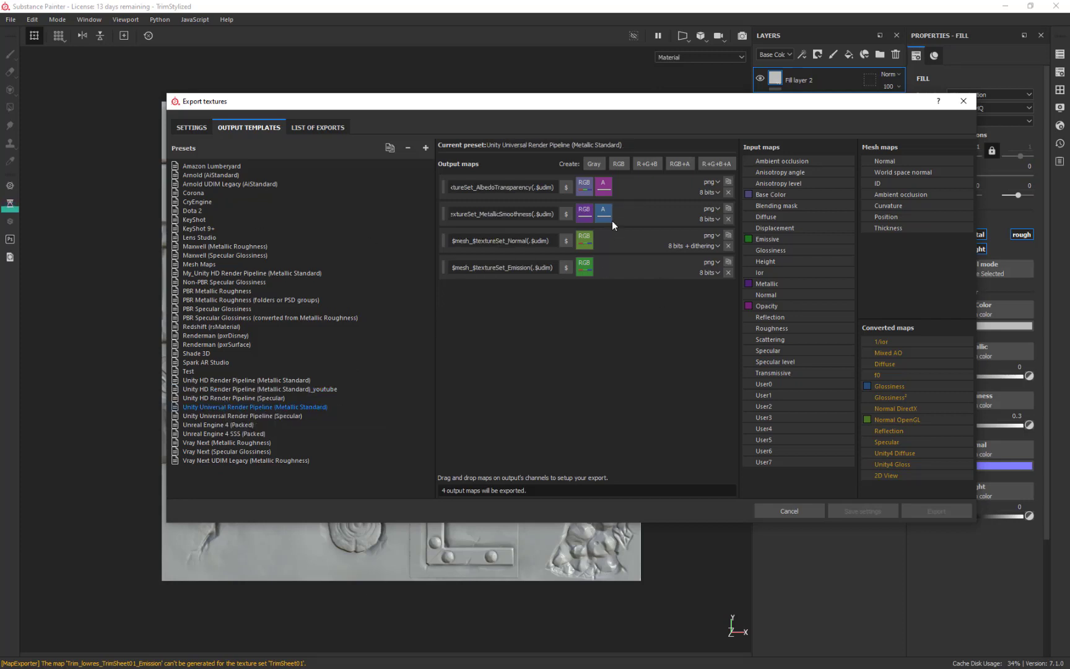
left_click(248, 390)
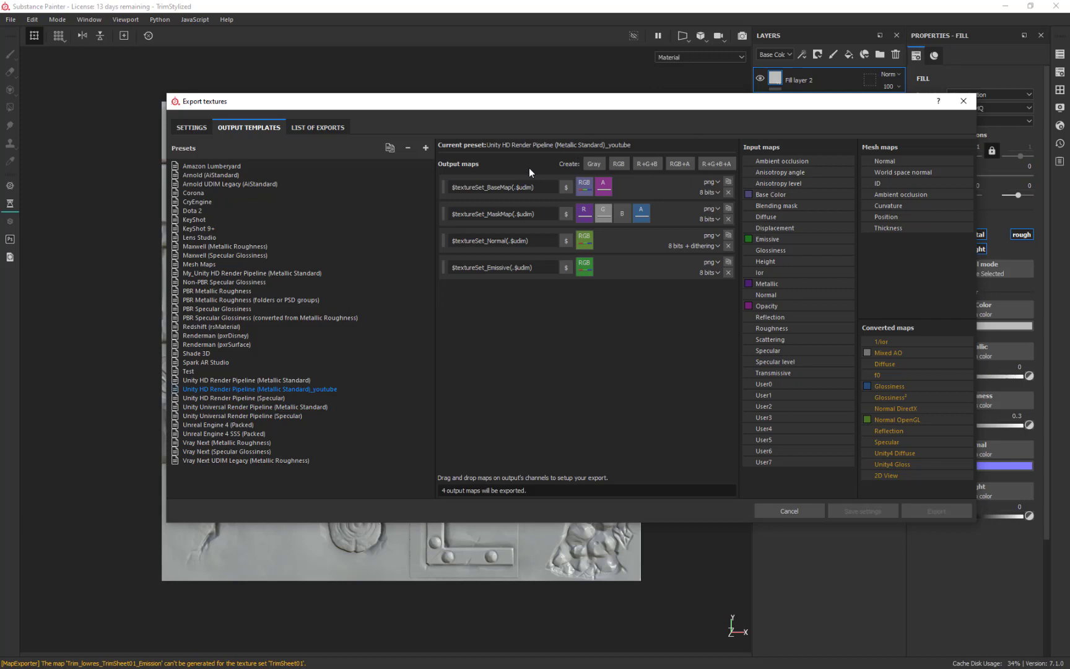
right_click(481, 301)
left_click(602, 163)
left_click(679, 164)
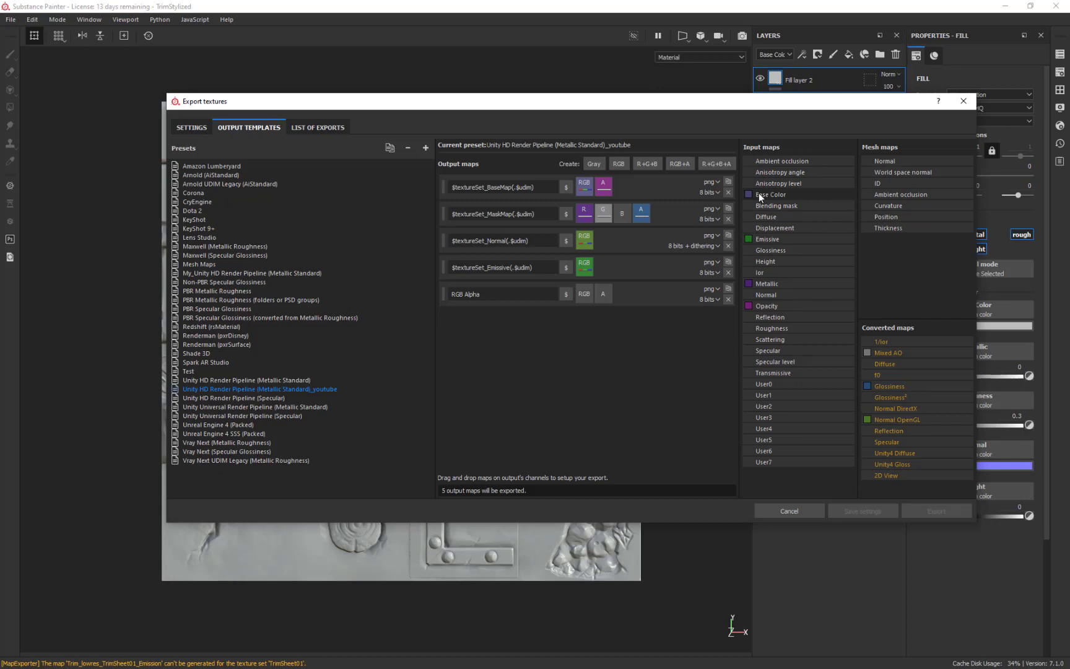
- Feed Base Color into the output's RGB and Opacity as a gray alpha channel
left_click_drag(758, 192, 585, 292)
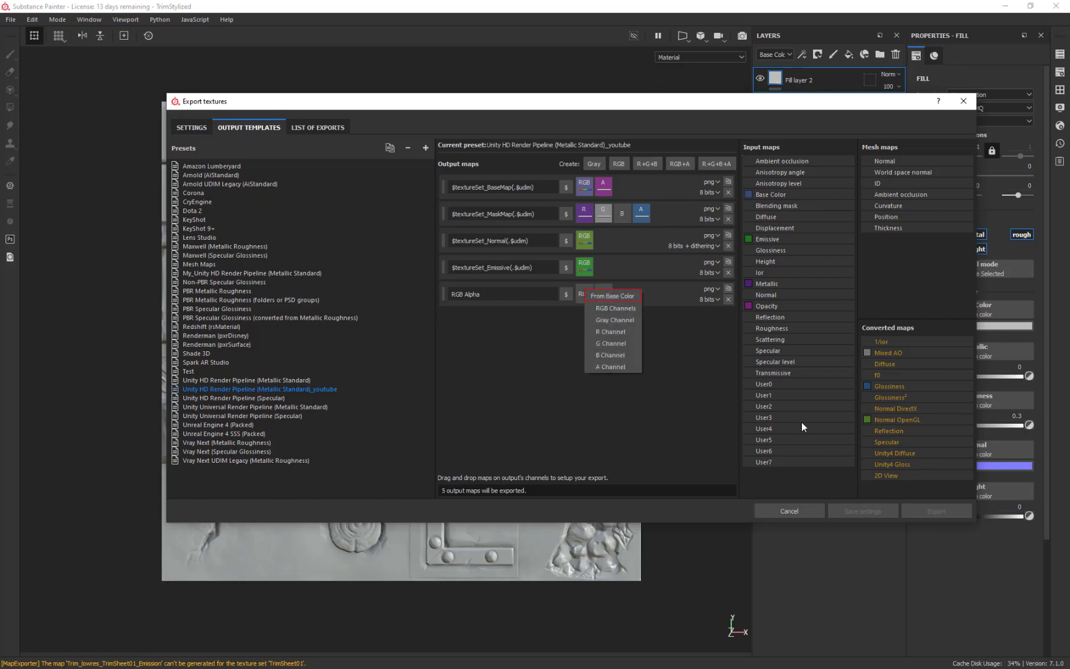
left_click(610, 308)
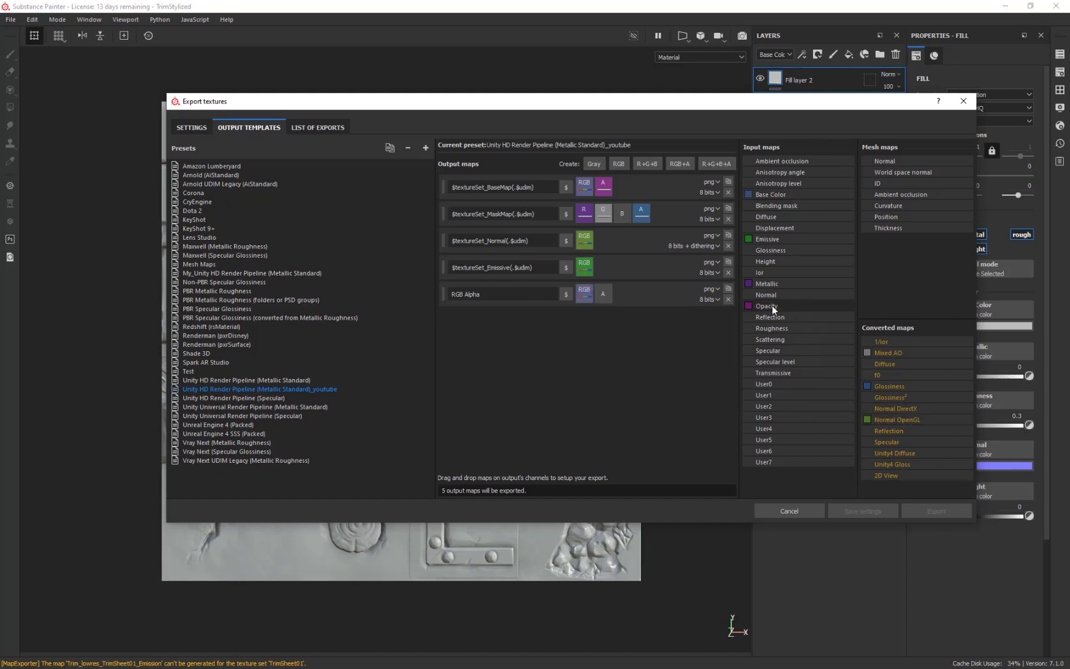
left_click_drag(757, 306, 607, 301)
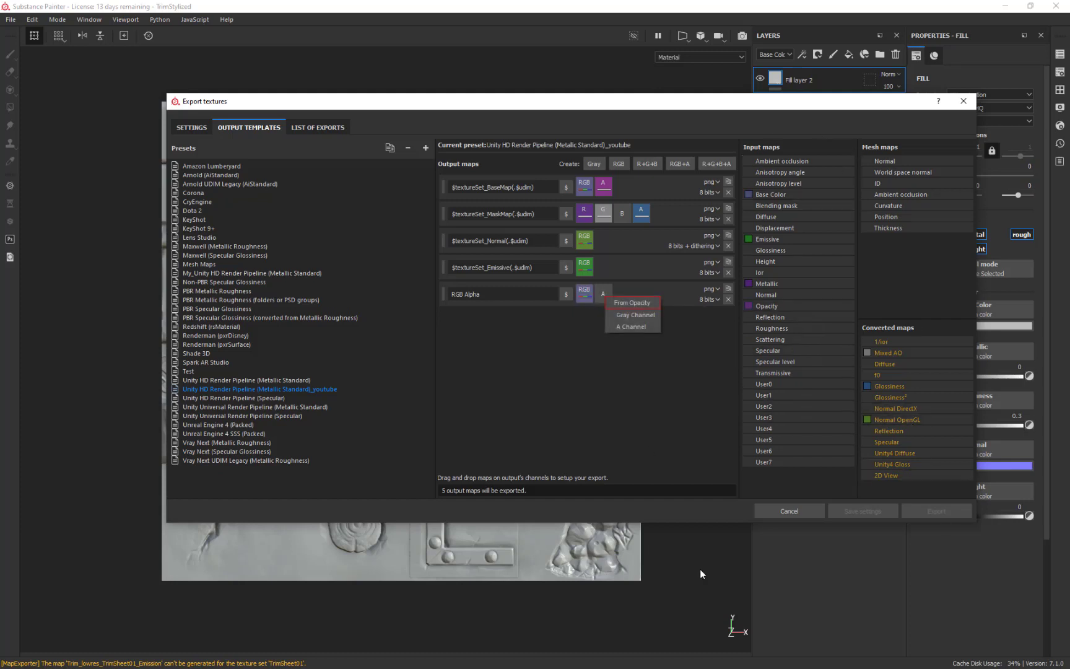
left_click(635, 313)
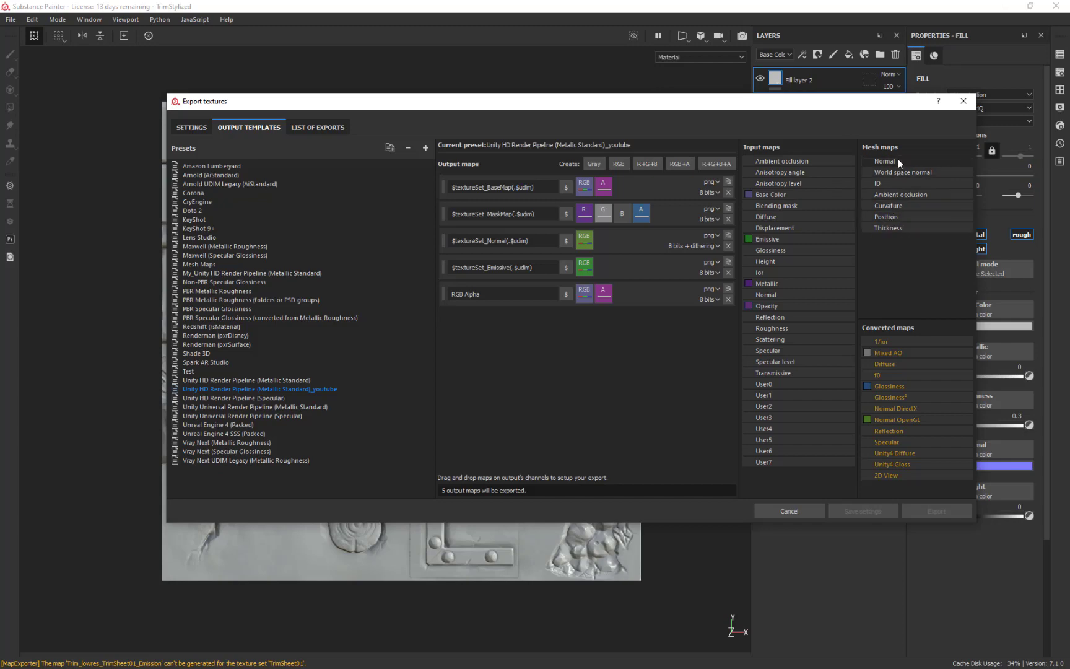
- Close Painter's export settings and open the texture set settings
left_click(964, 102)
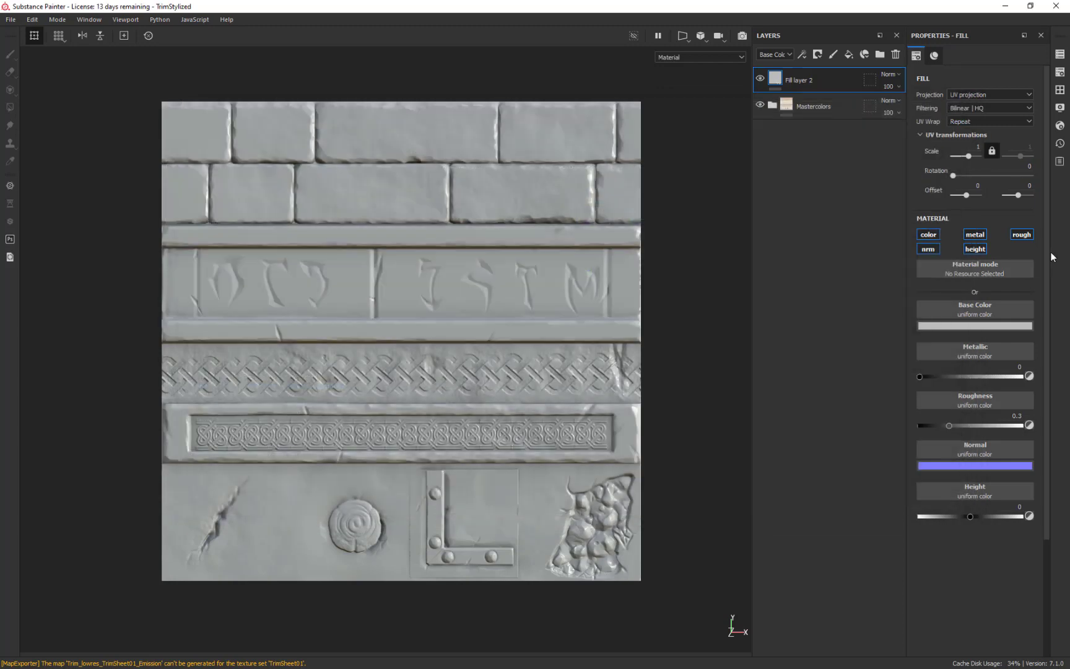
left_click(1060, 72)
scroll(945, 419, "down", 8)
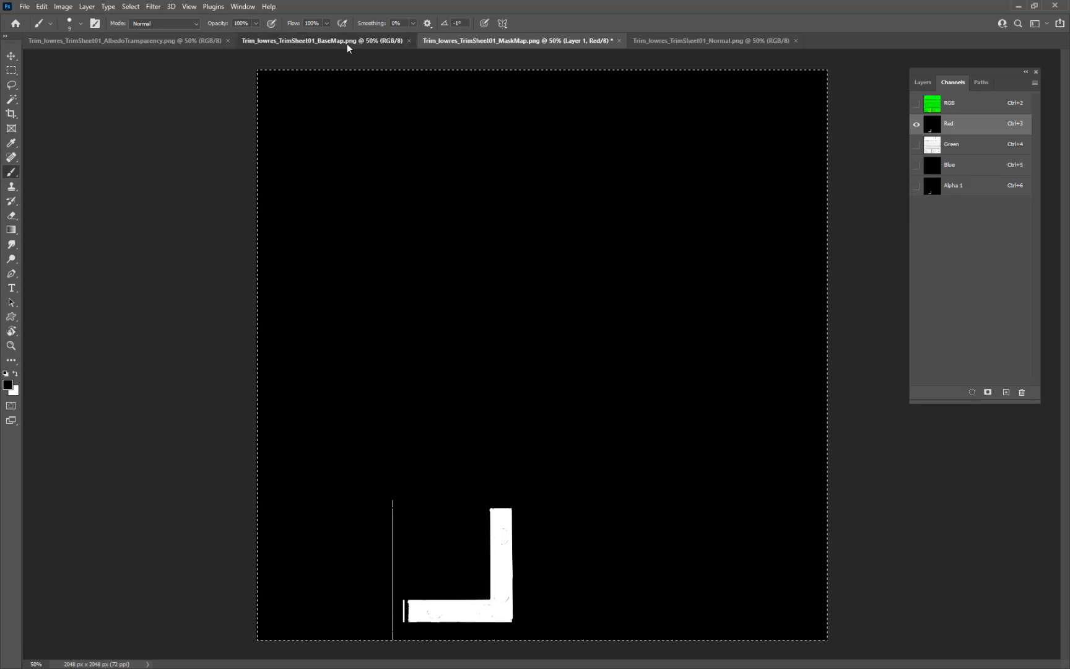
- Close the AlbedoTransparency, BaseMap and MaskMap documents in Photoshop, discarding MaskMap changes
left_click(346, 43)
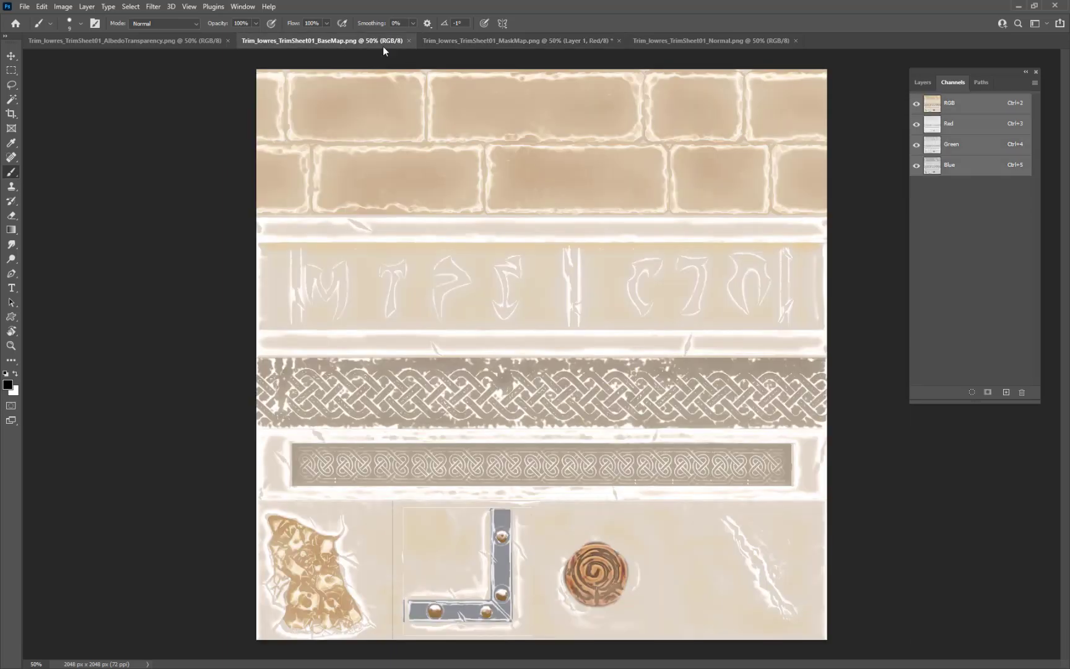
left_click(228, 40)
left_click(196, 40)
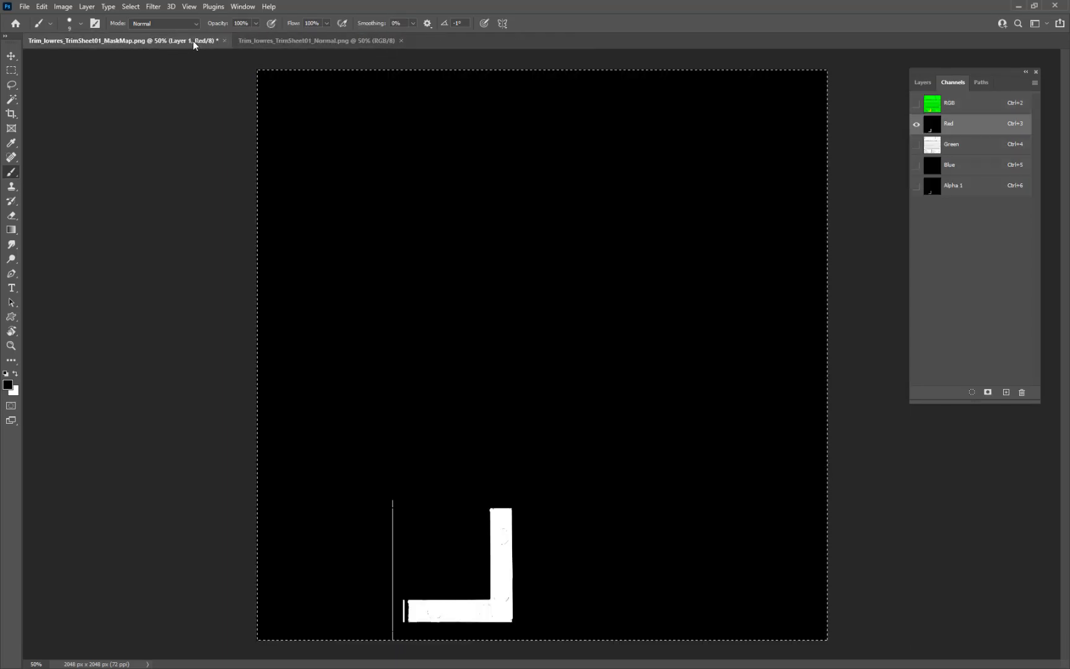
left_click(224, 41)
left_click(531, 251)
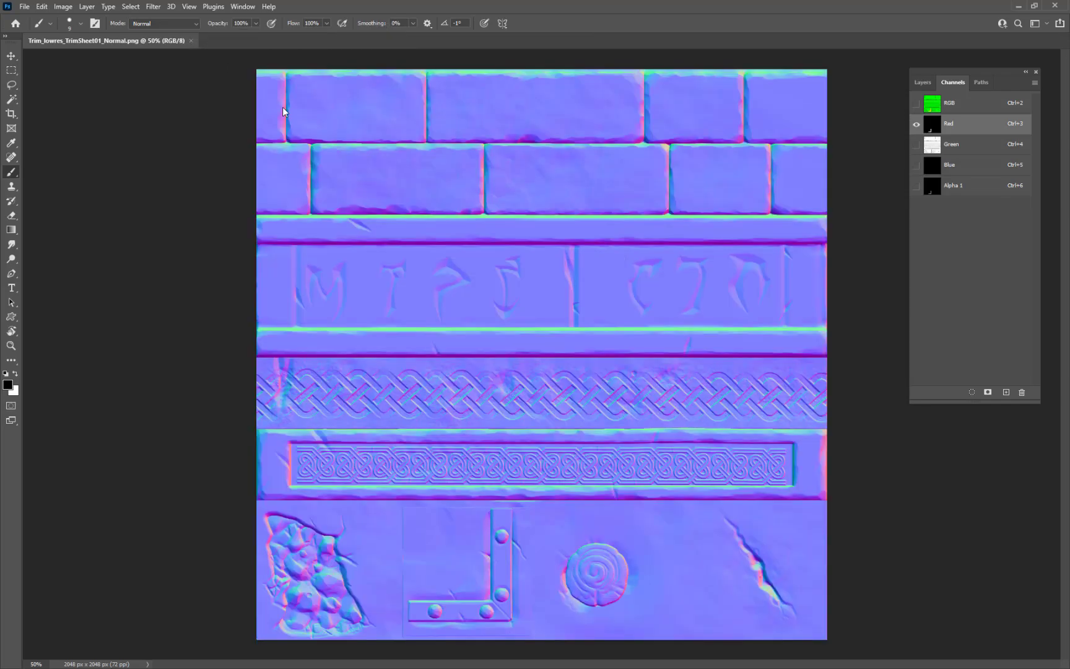
- Close the Normal document and open Trim_lowres_TrimSheet01_MaskMap.png from the Exporting folder
left_click(191, 40)
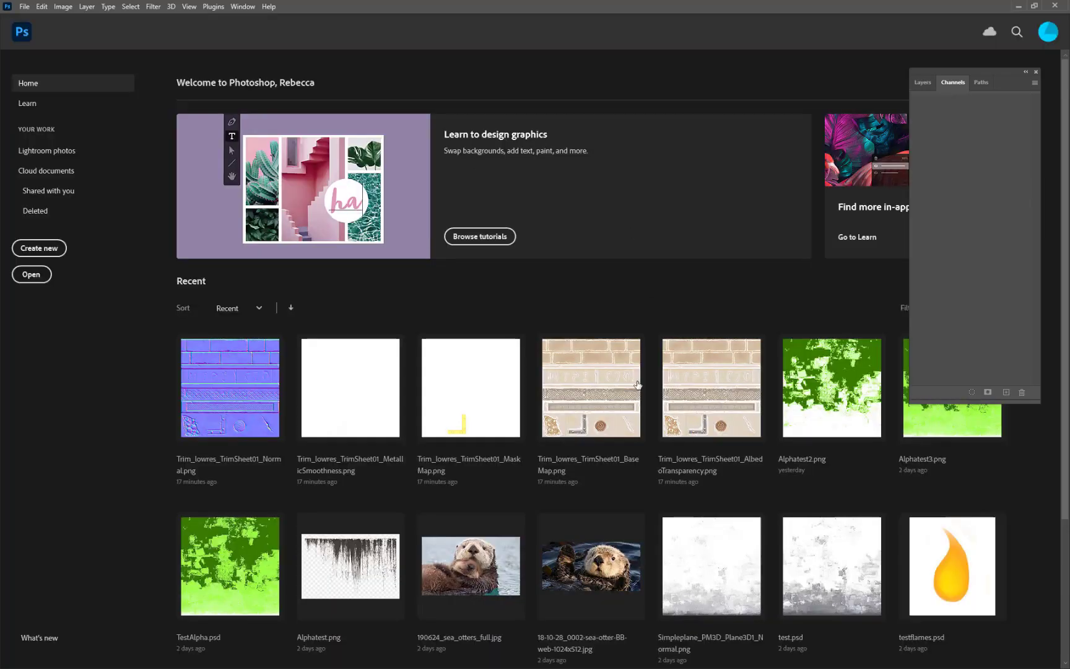
left_click(26, 6)
left_click(37, 26)
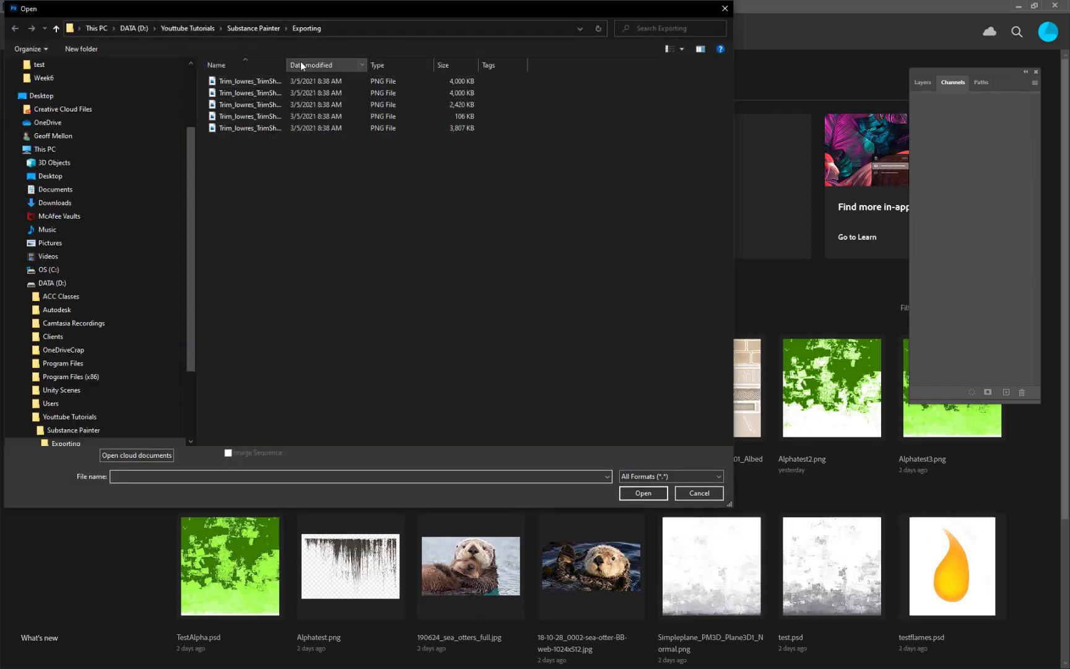
double_click(286, 64)
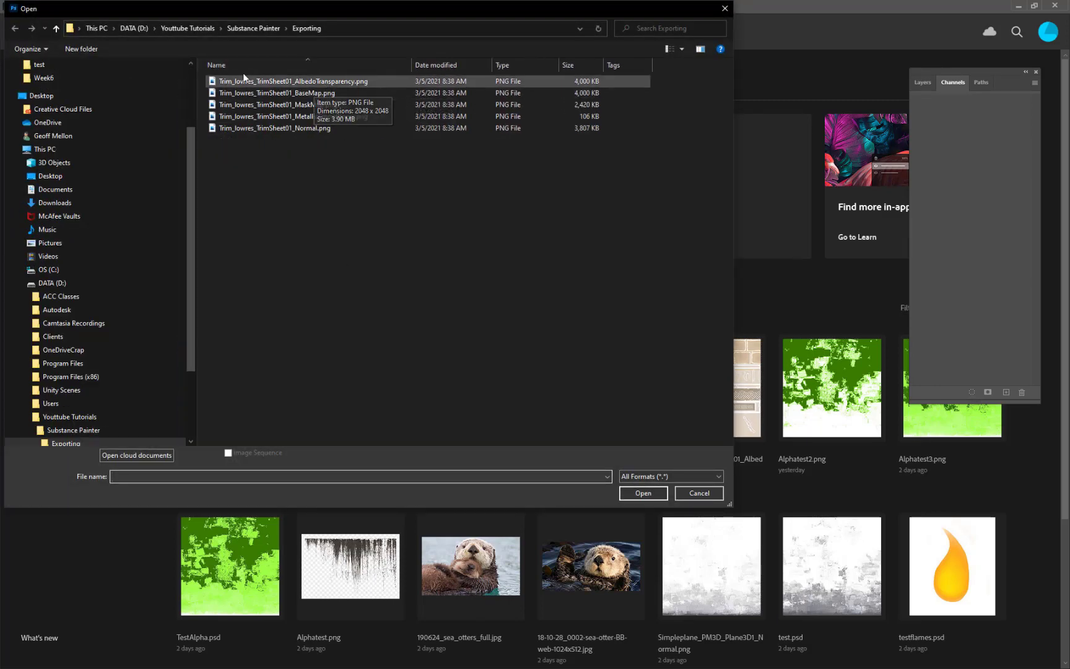
left_click(331, 93)
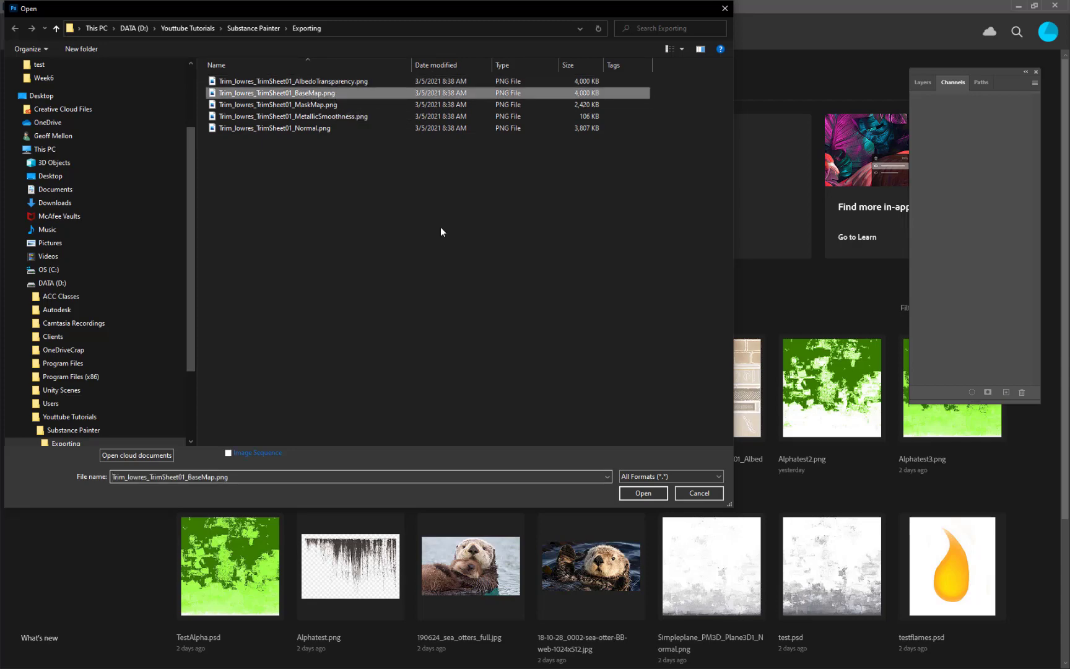
left_click(310, 105)
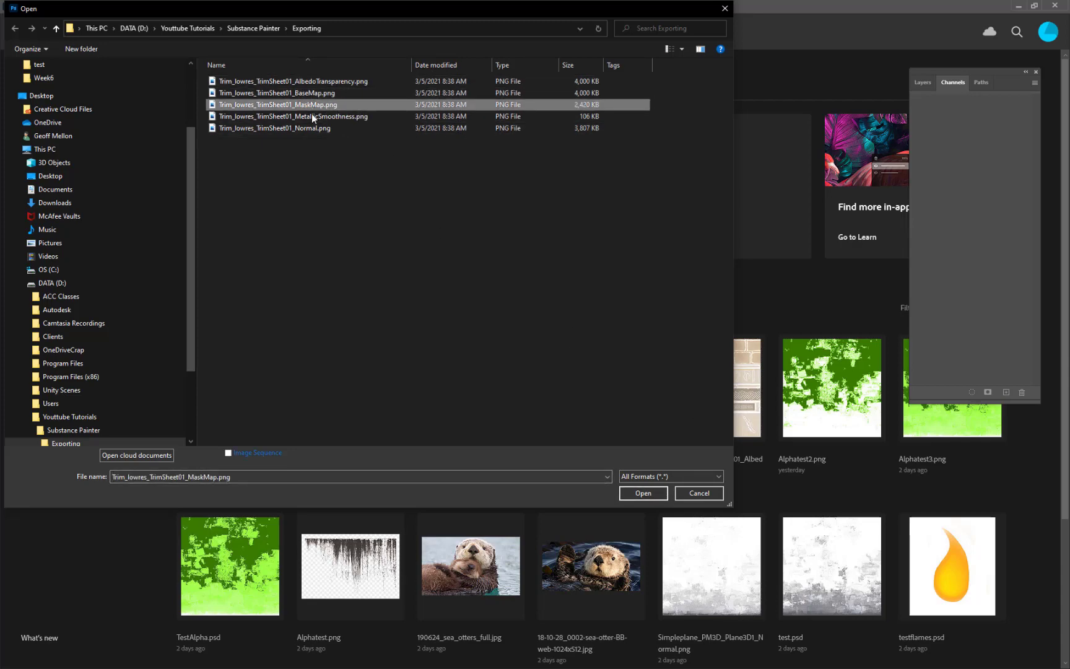
left_click(647, 493)
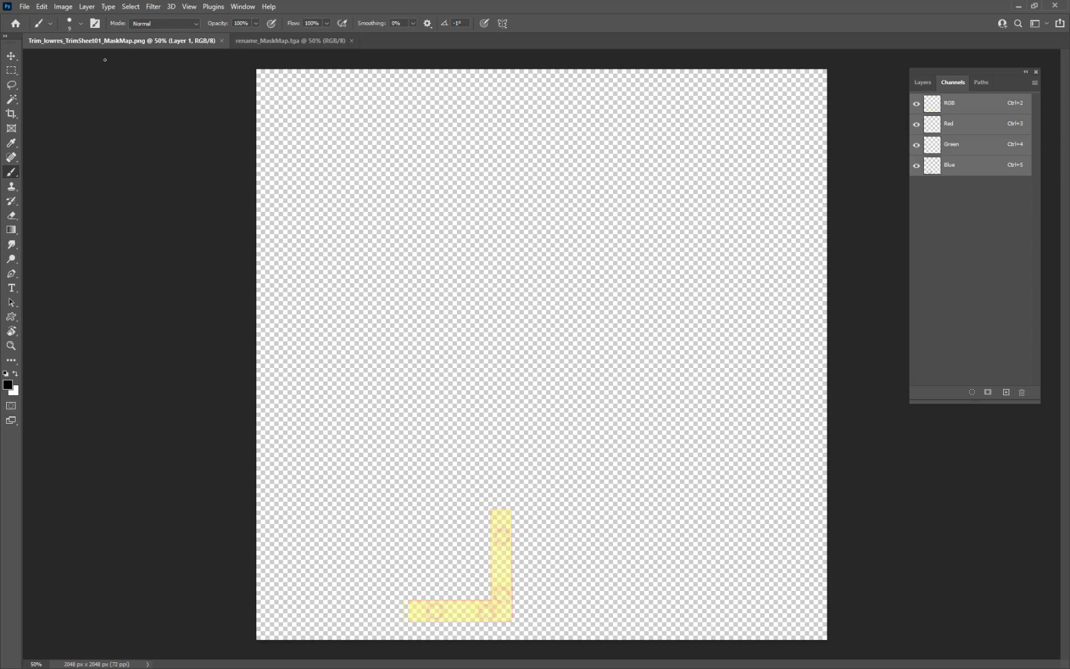
- Add a layer mask from Layer 1's transparency, view it alone and select all of it
left_click(88, 6)
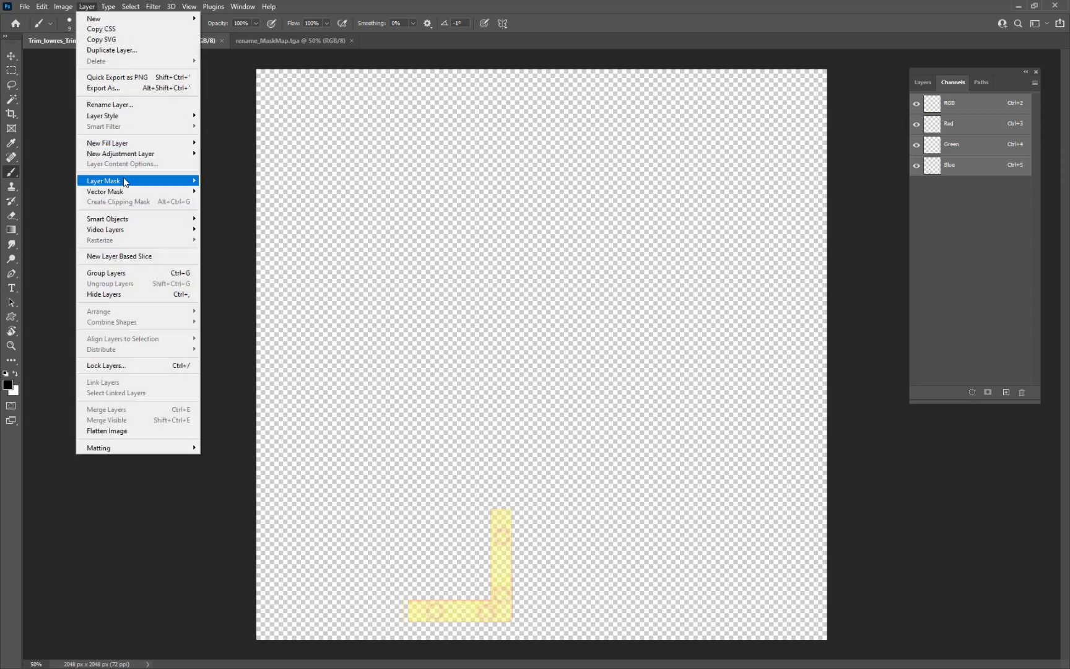
mouse_move(122, 177)
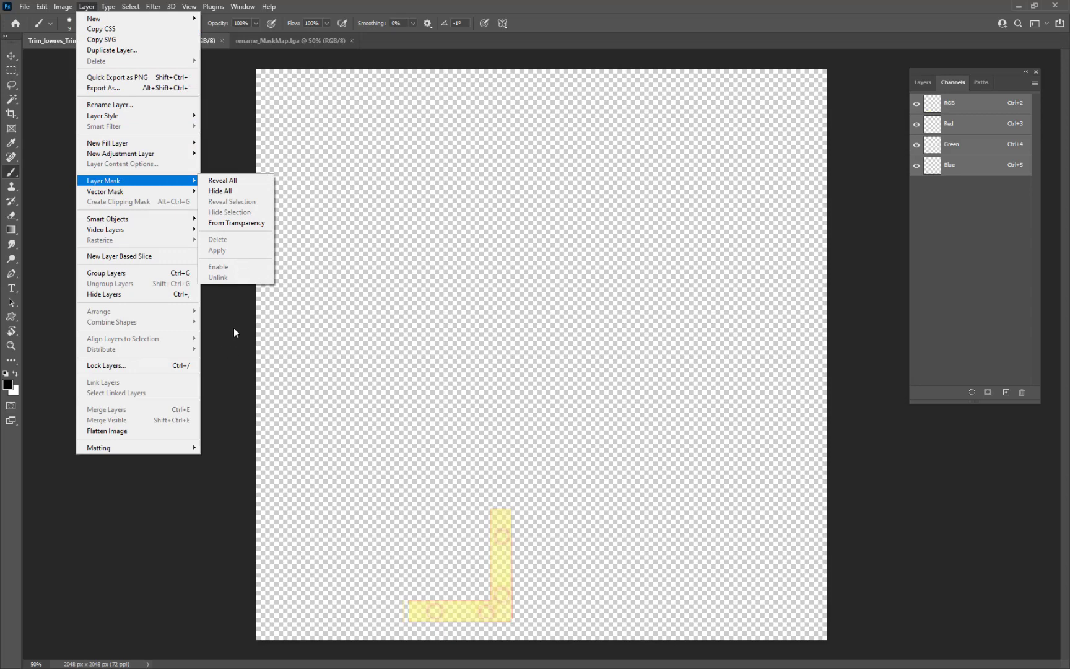
left_click(252, 228)
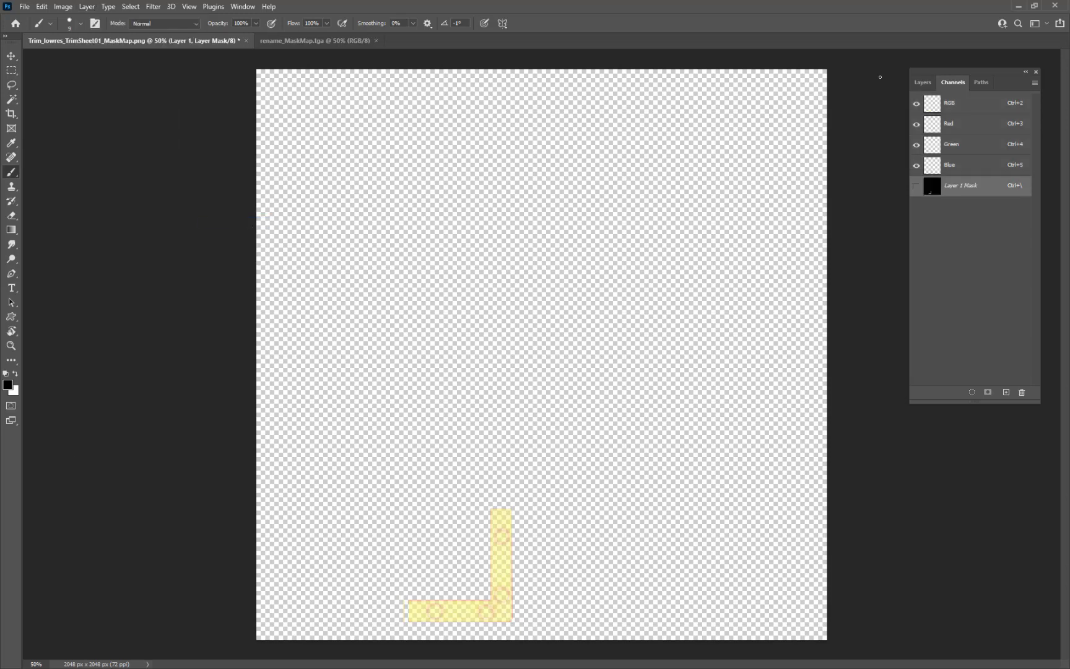
left_click(923, 82)
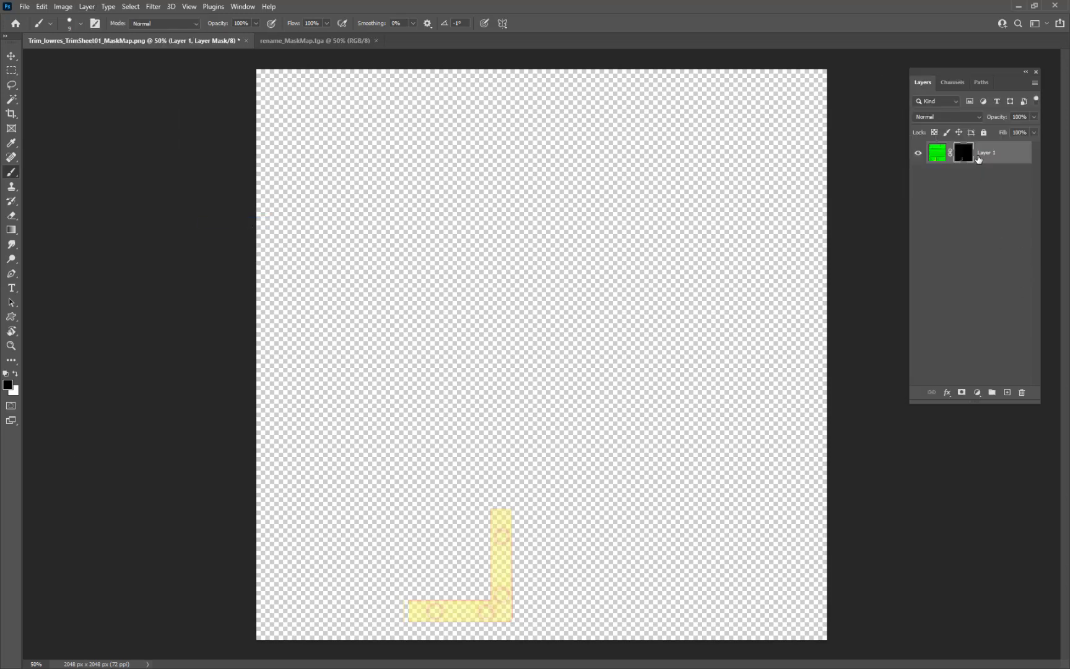
left_click(964, 157, "alt")
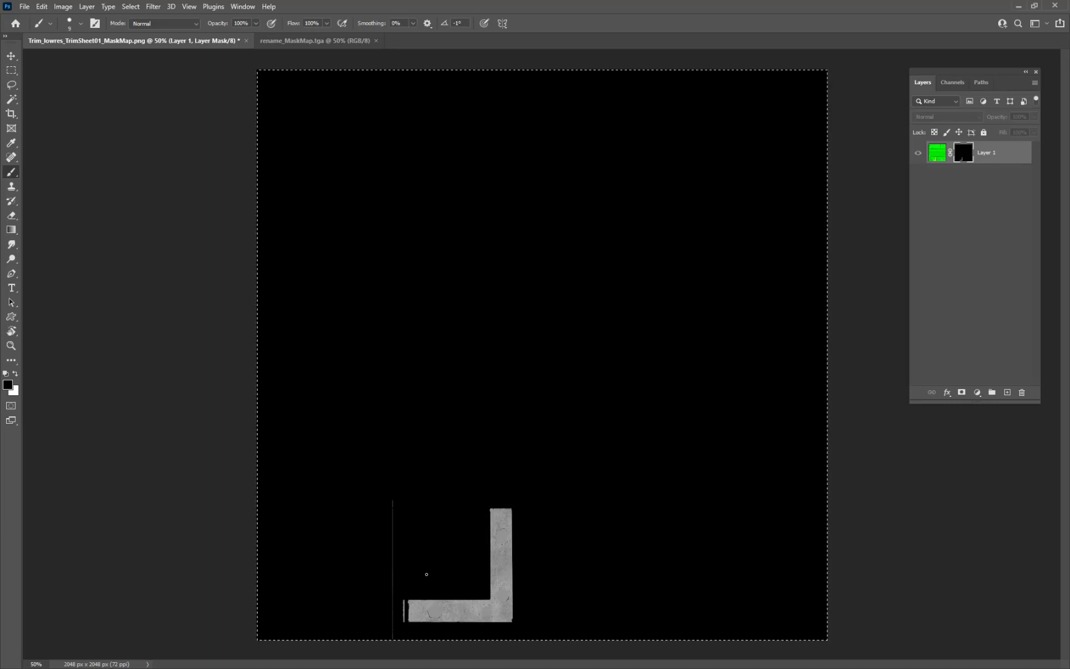
key("ctrl+a")
- Check the Channels panel and rename_MaskMap.tga, then return to the MaskMap document's layers
left_click(949, 79)
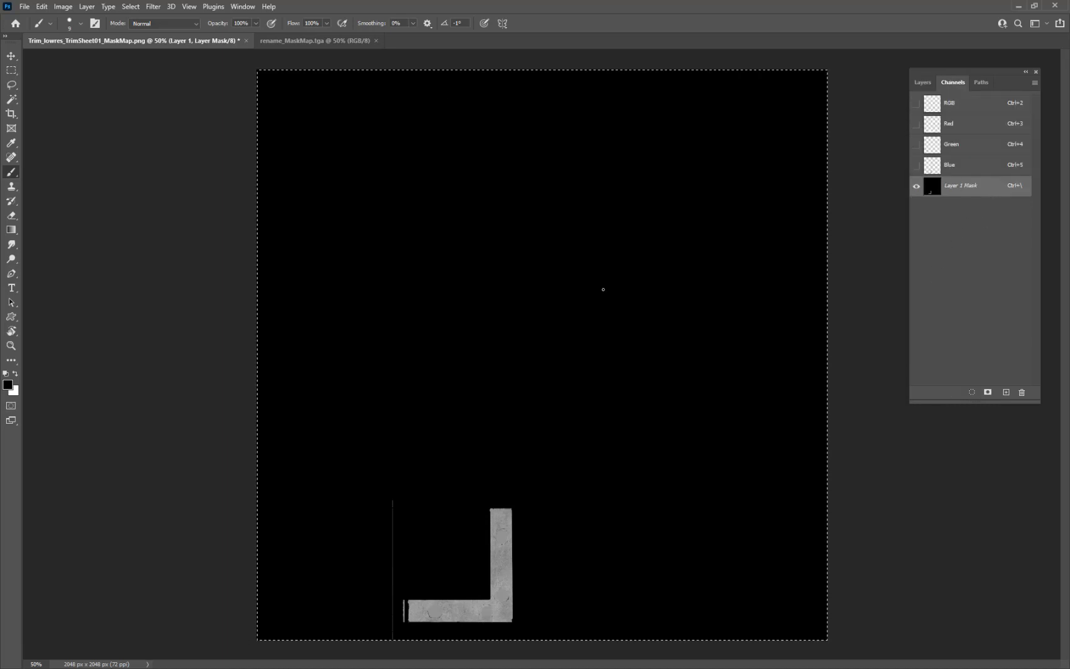
left_click(327, 43)
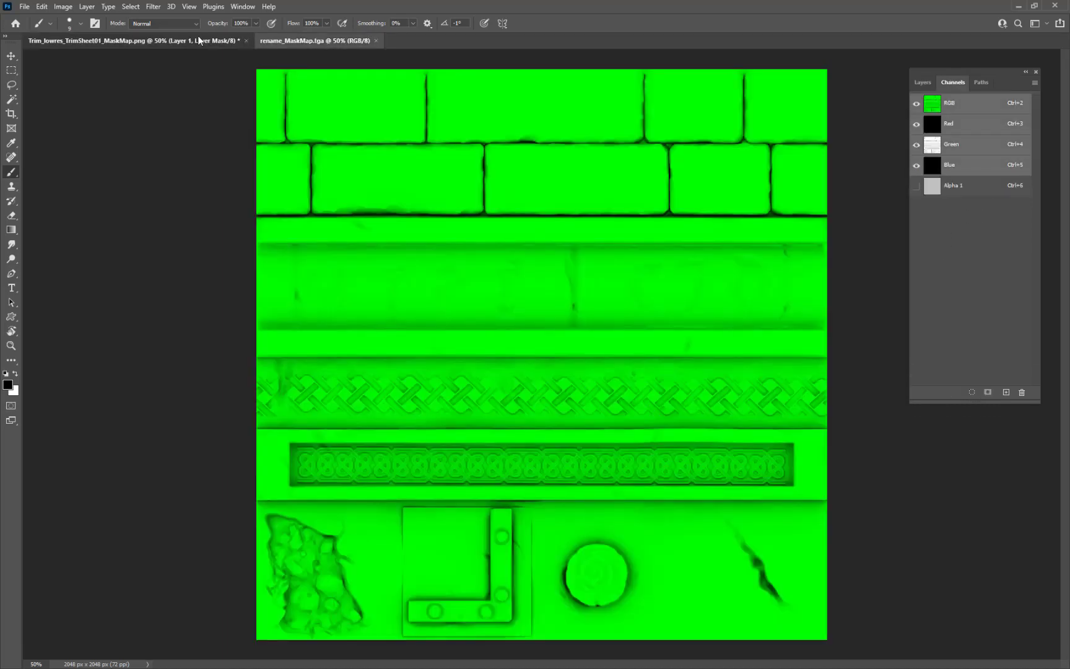
left_click(197, 38)
left_click(922, 83)
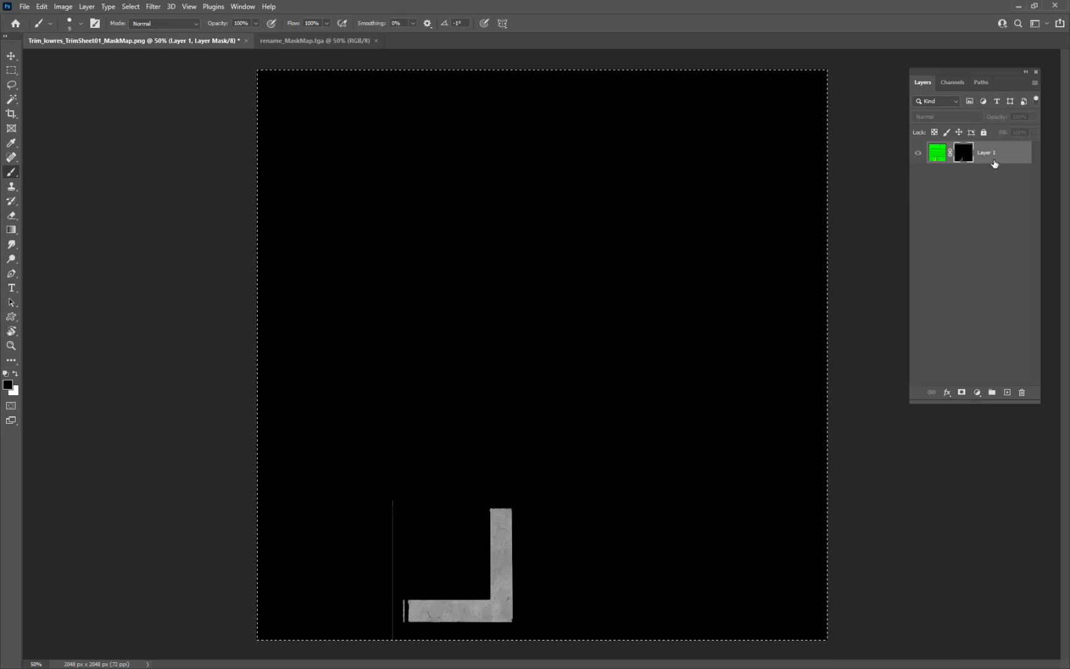
- Delete Layer 1's mask and paste the copied mask into a new Alpha 1 channel
right_click(962, 153)
left_click(987, 172)
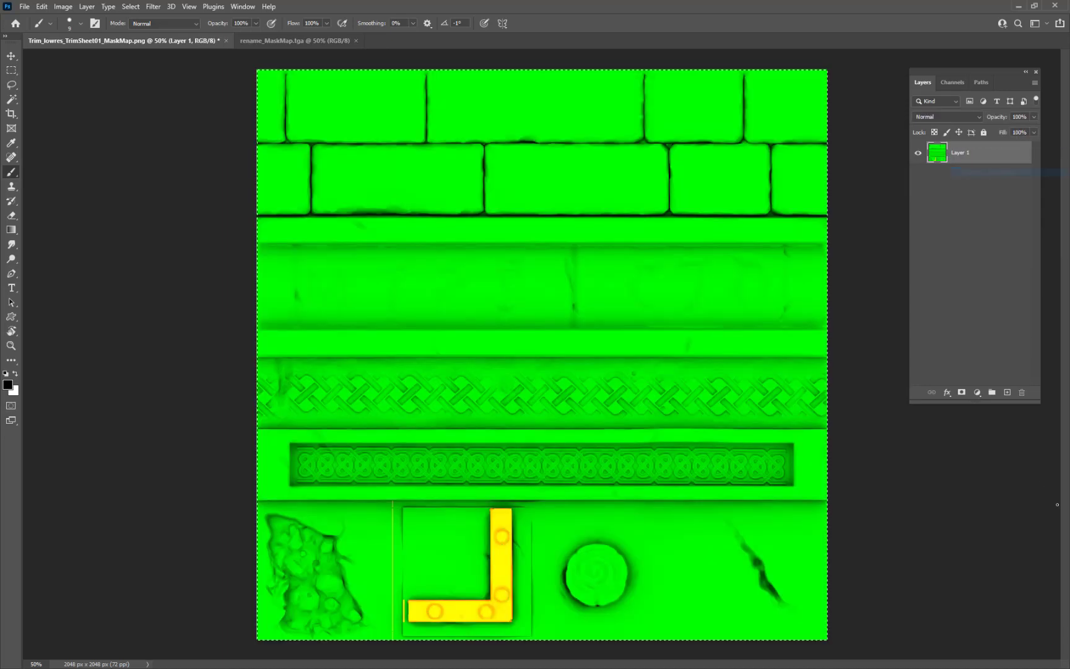
left_click(952, 79)
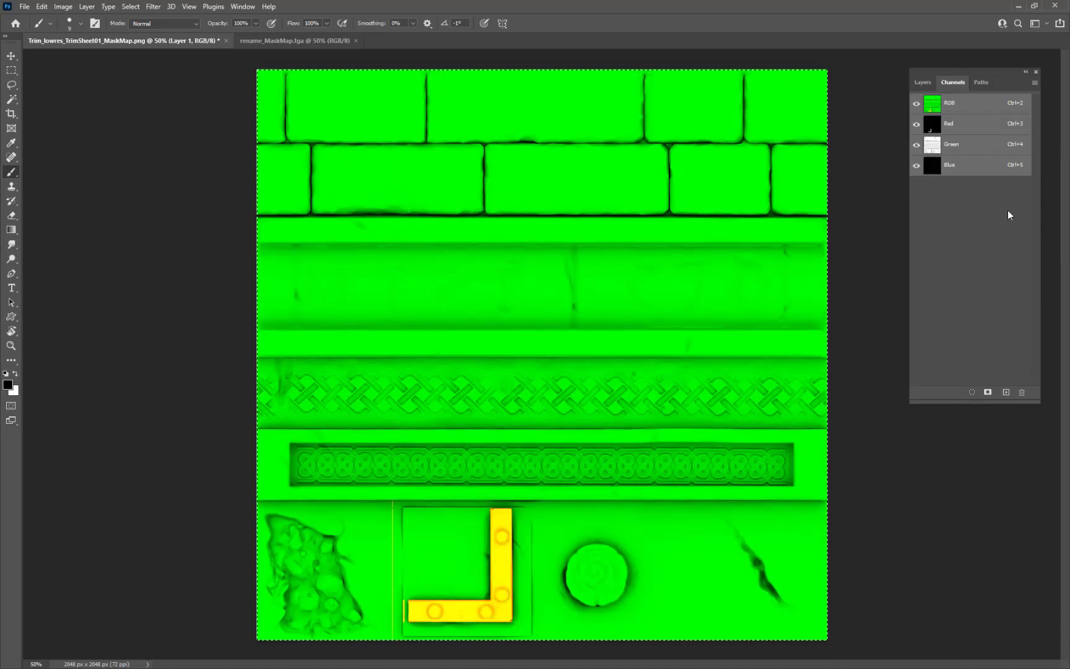
left_click(1005, 392)
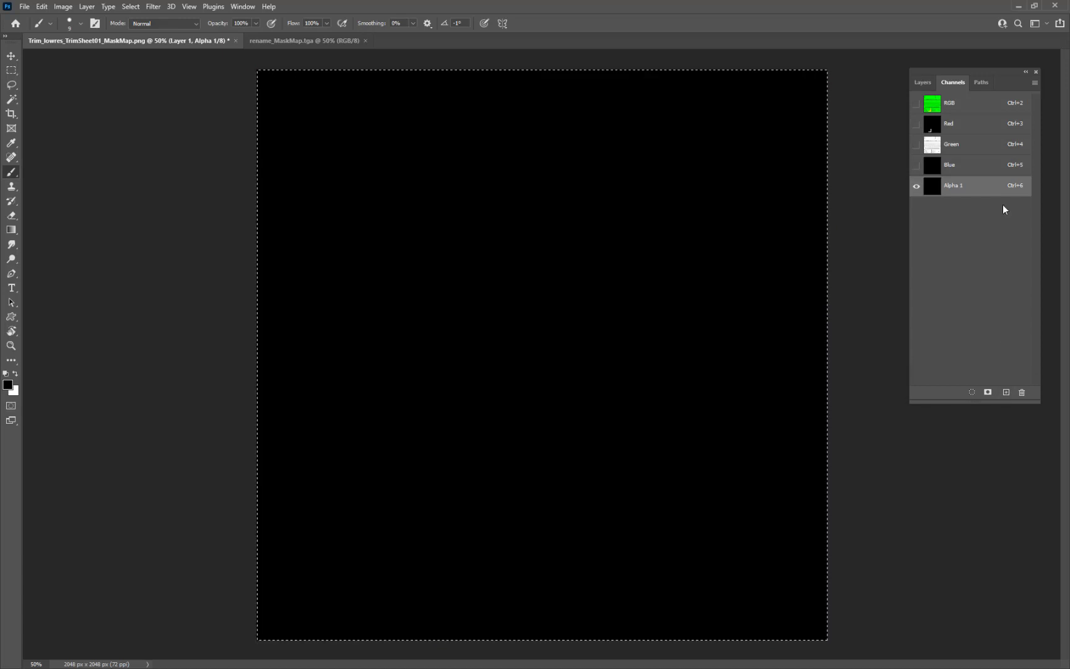
key("ctrl+v")
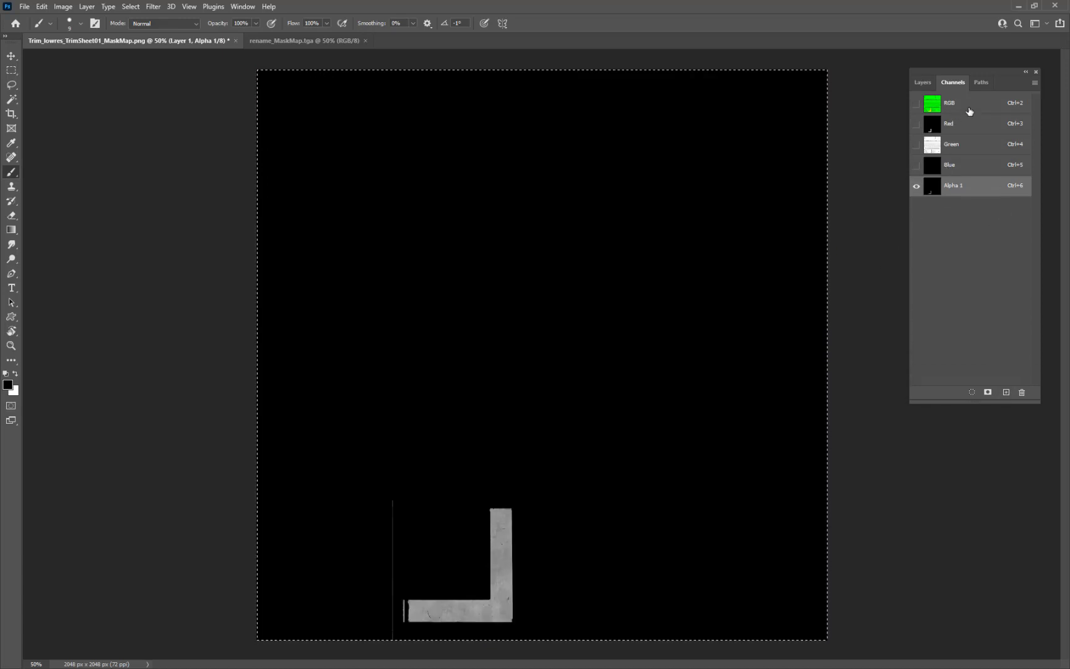
- Check the RGB composite and Alpha 1, then close rename_MaskMap.tga
left_click(969, 105)
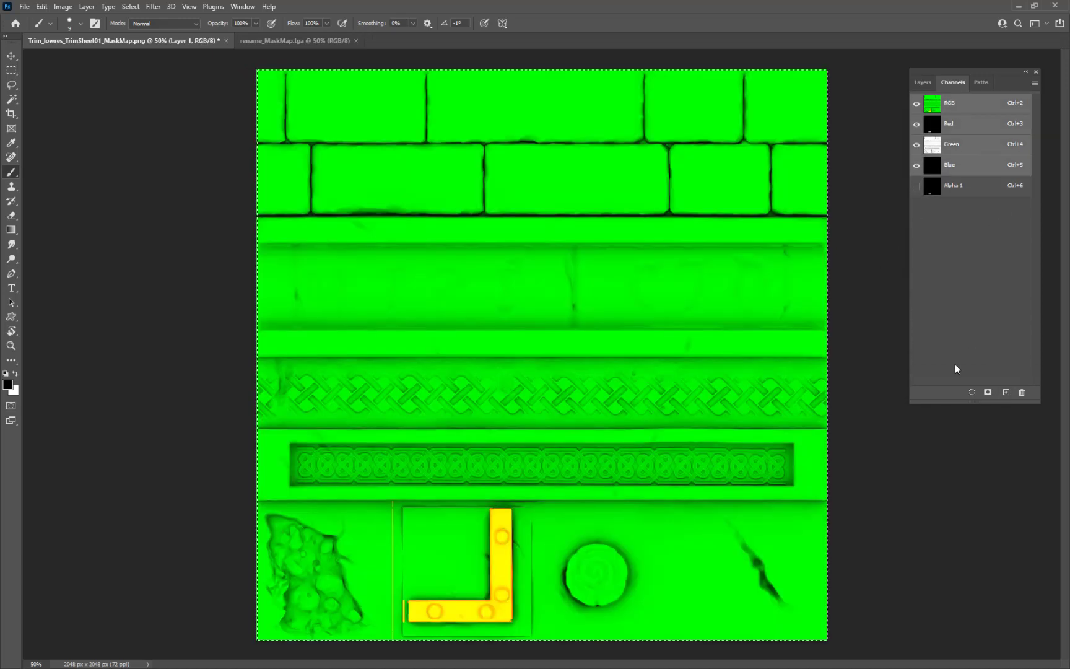
left_click(972, 187)
middle_click(303, 41)
key("ctrl+2")
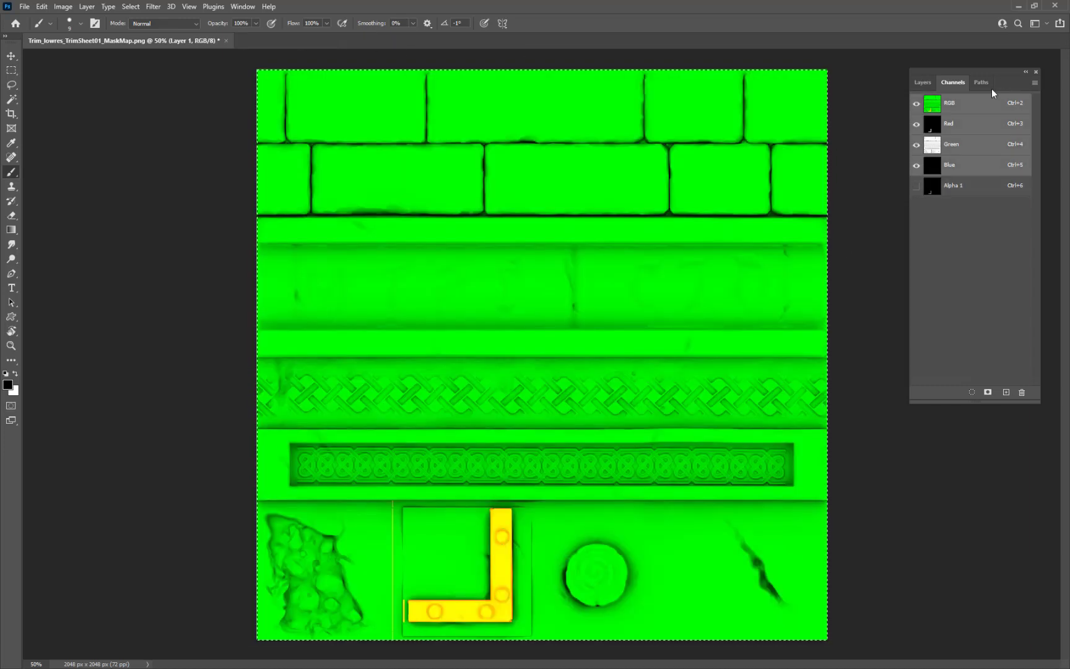